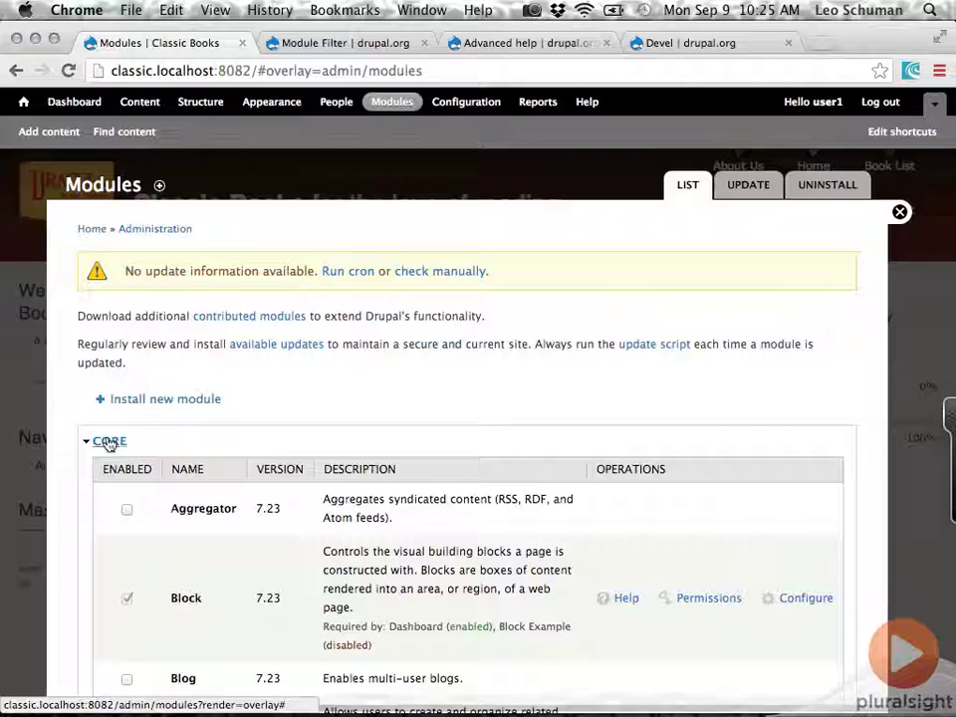
- Enable the Module filter module in the Other group of the modules list and save the configuration
scroll(110, 443, "down", 20)
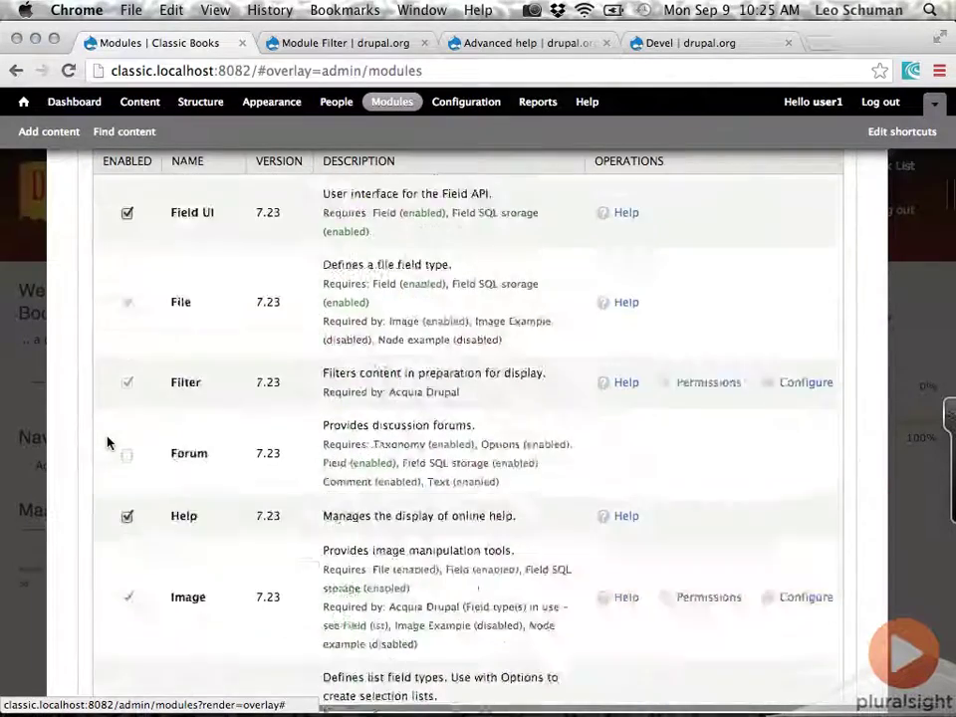
scroll(110, 443, "down", 20)
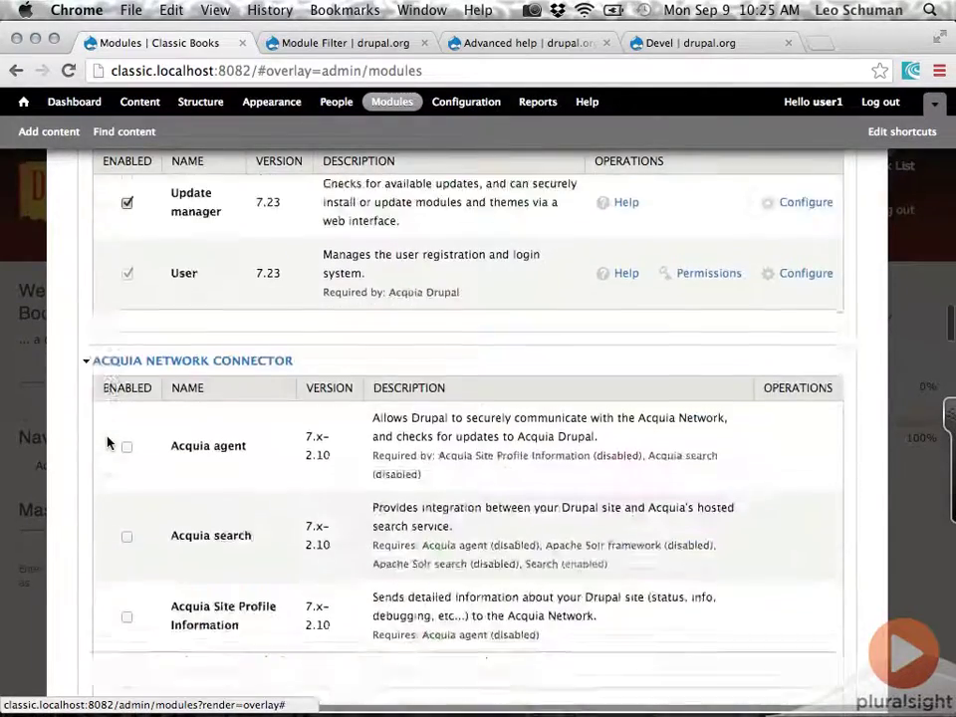
scroll(110, 444, "down", 20)
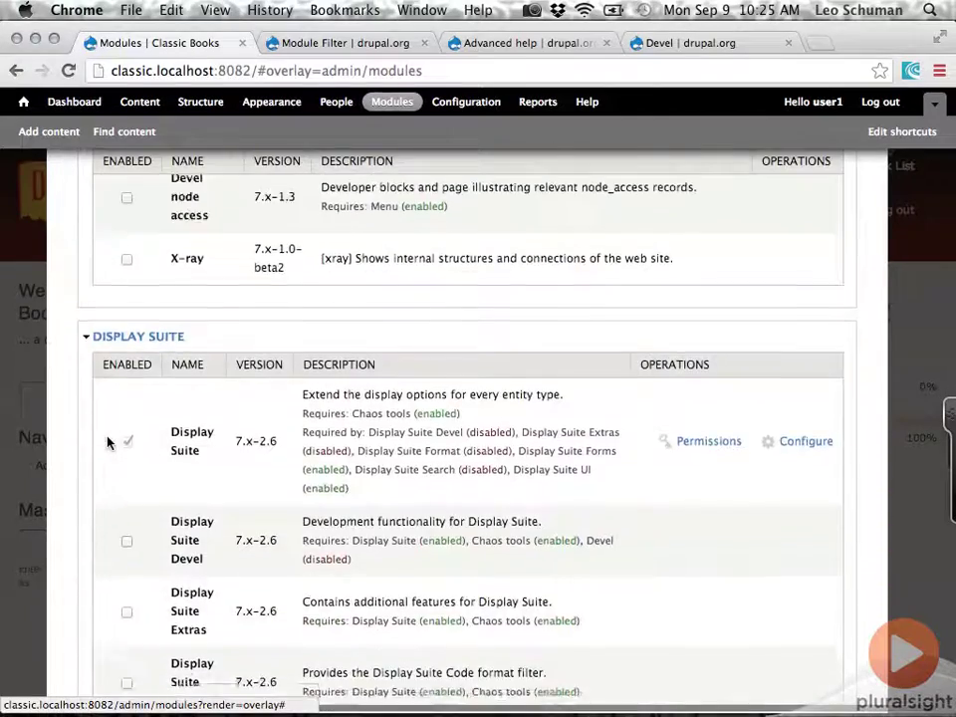
scroll(107, 442, "down", 20)
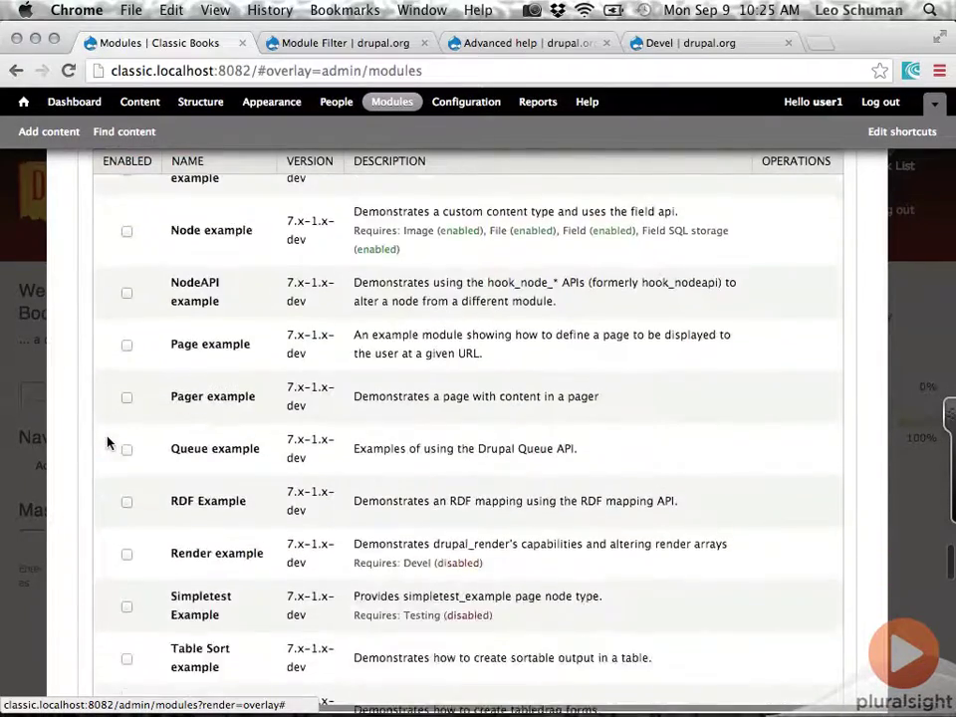
scroll(108, 442, "down", 10)
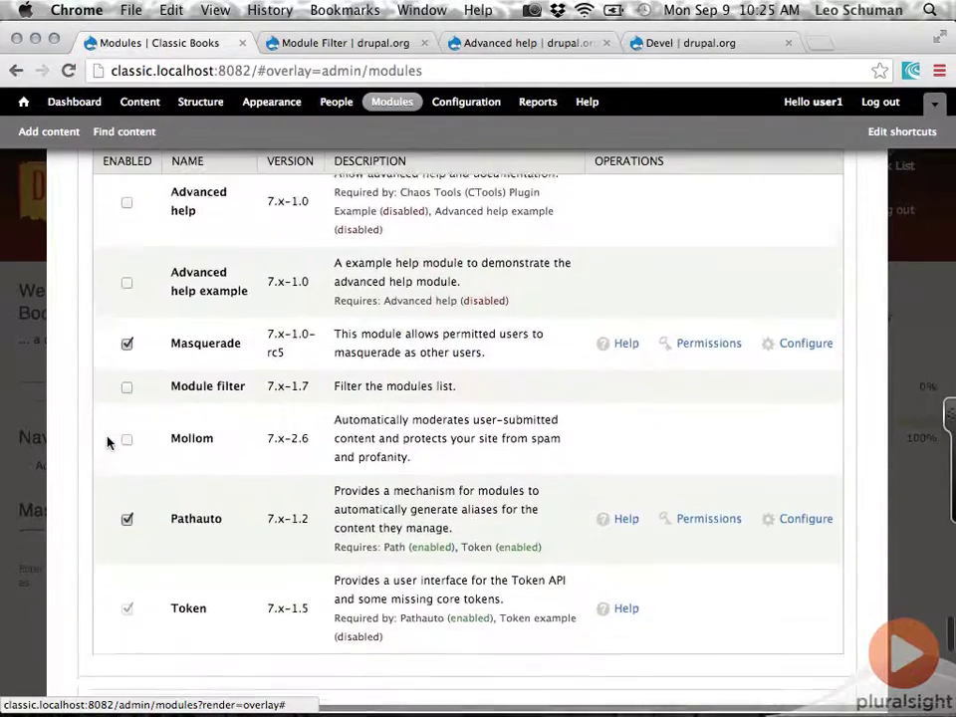
scroll(108, 443, "up", 1)
left_click(126, 447)
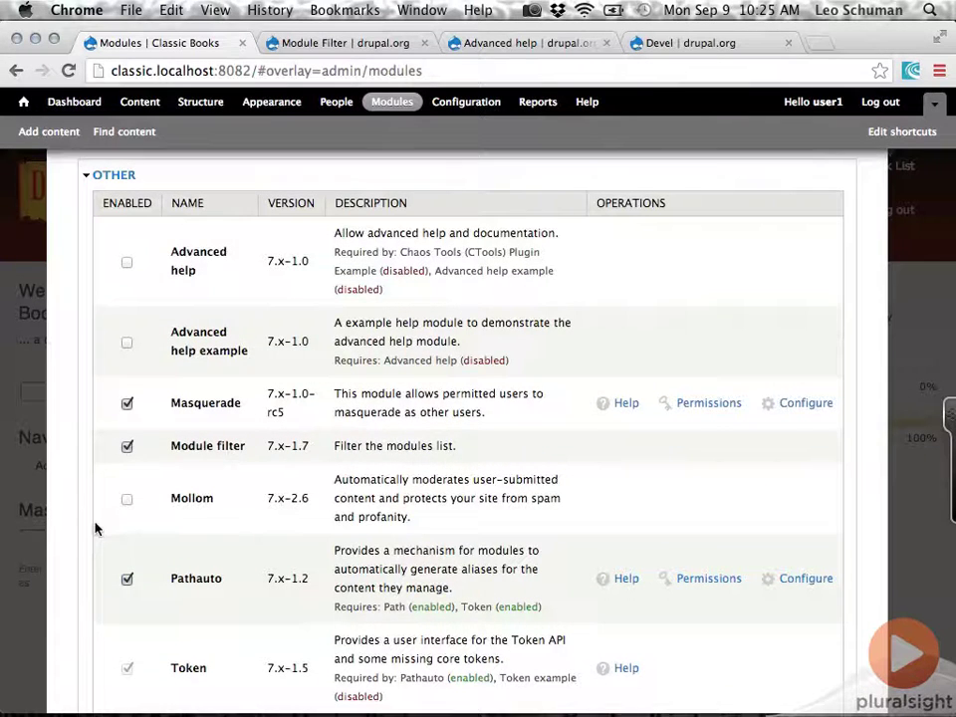
scroll(95, 528, "down", 15)
left_click(126, 631)
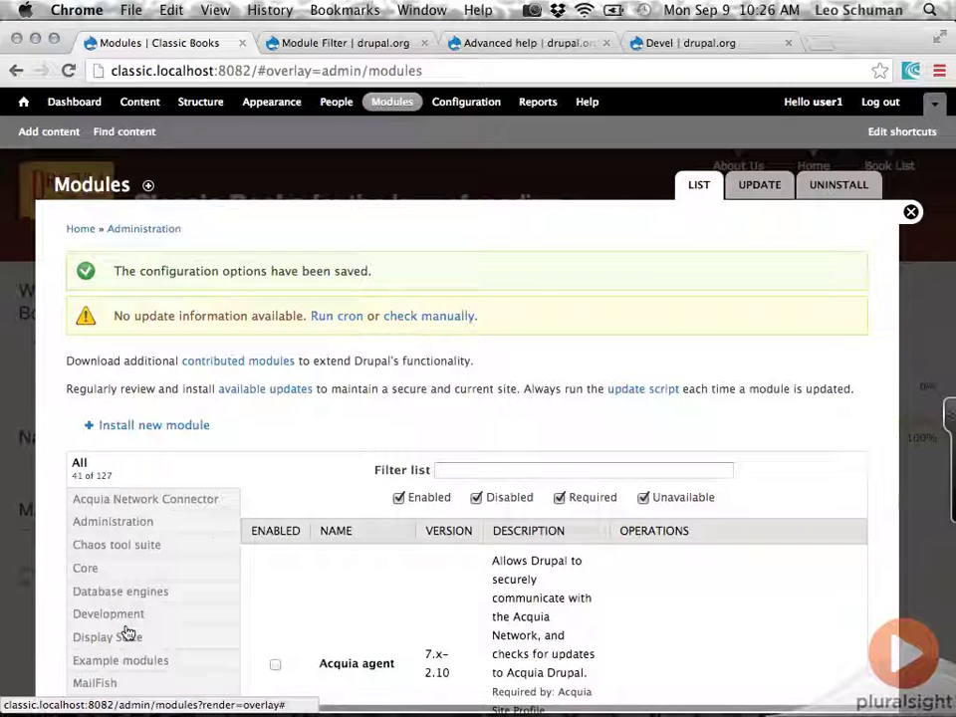
- Examine the modules grouped under the Chaos tool suite, Development, MailFish and Other categories
scroll(307, 491, "down", 3)
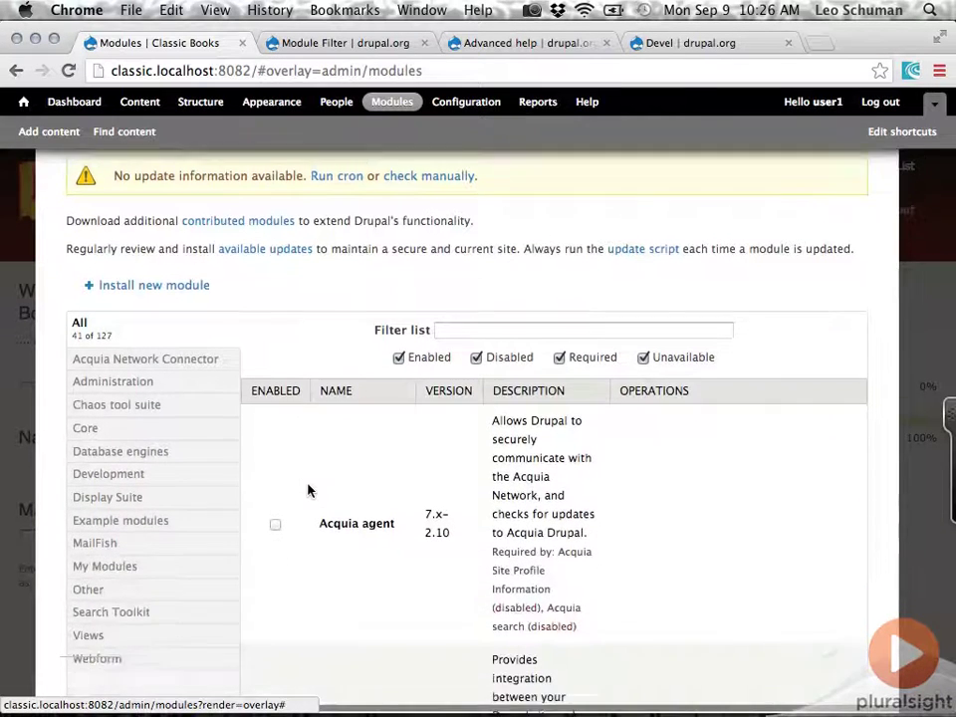
left_click(156, 365)
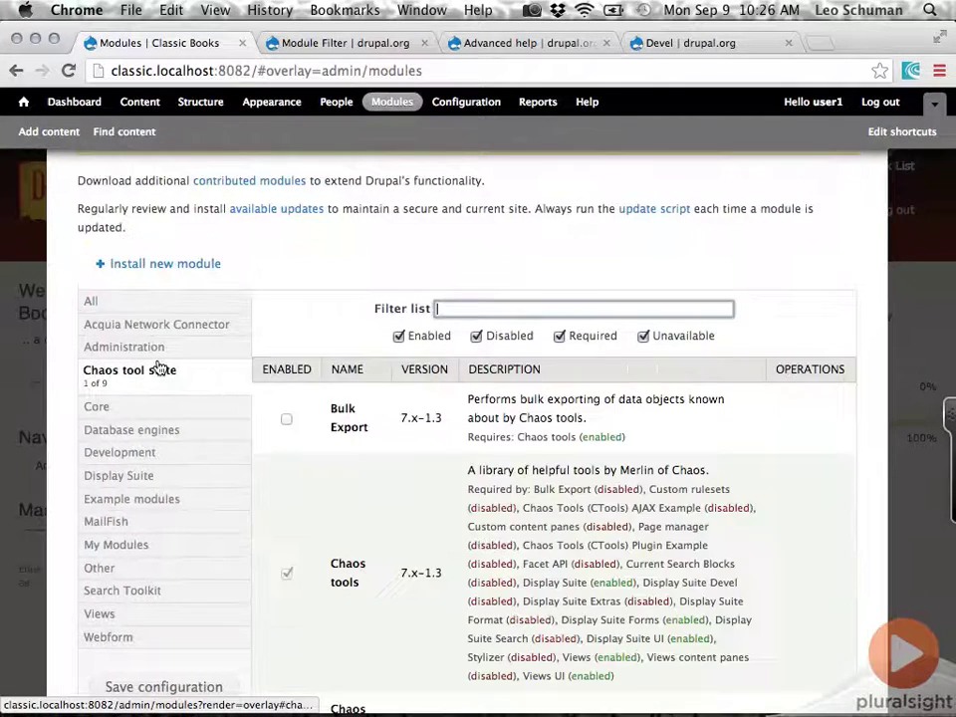
left_click(108, 448)
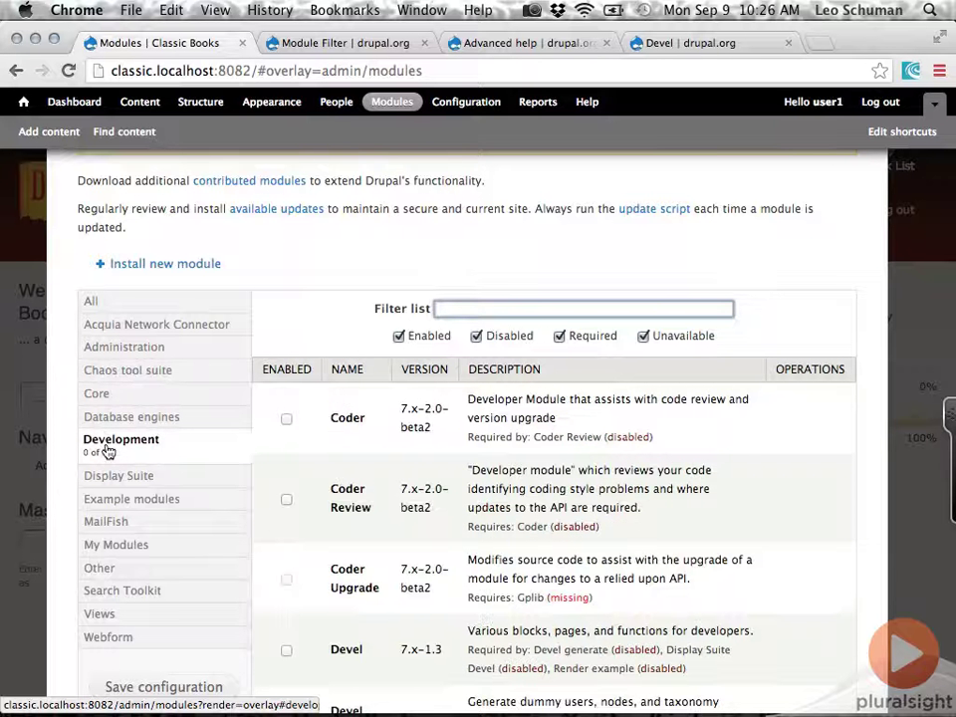
left_click(107, 519)
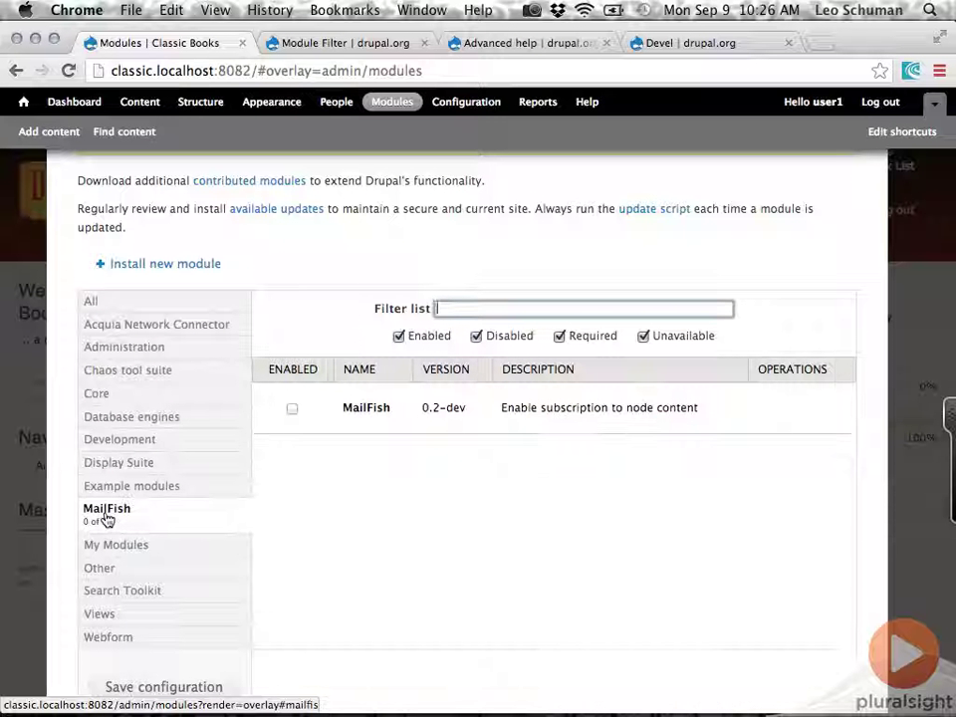
left_click(105, 571)
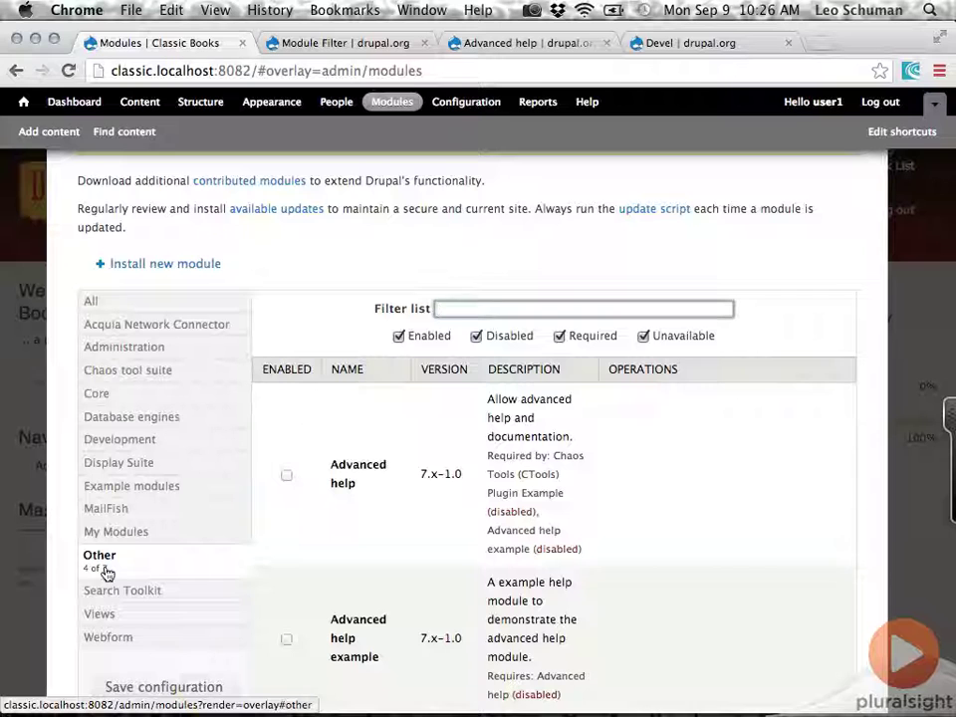
scroll(278, 508, "down", 5)
scroll(278, 510, "up", 3)
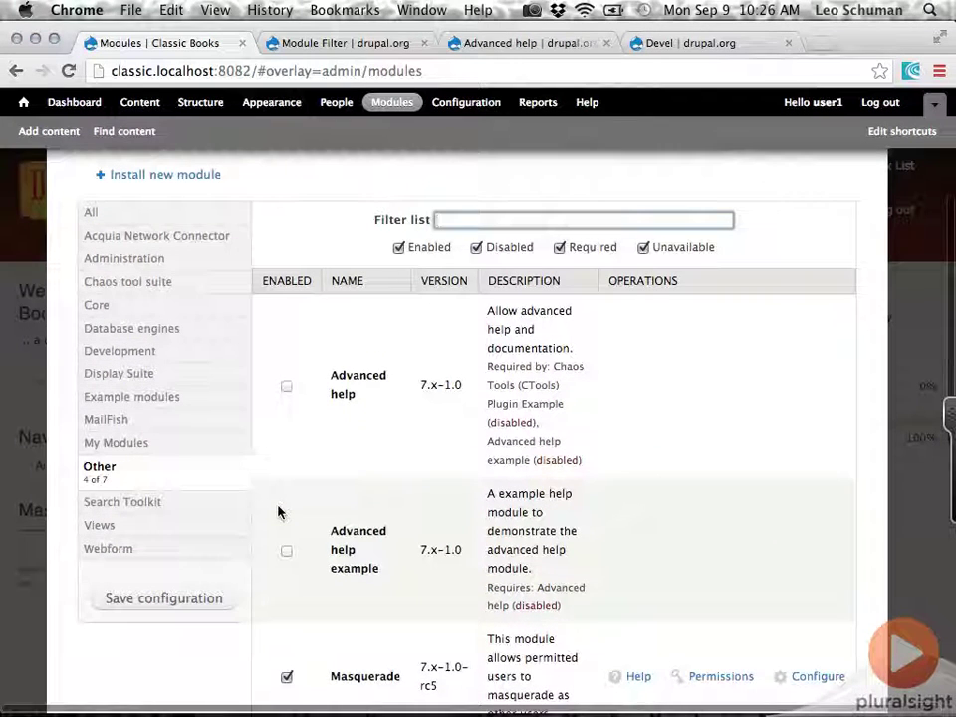
scroll(278, 512, "up", 3)
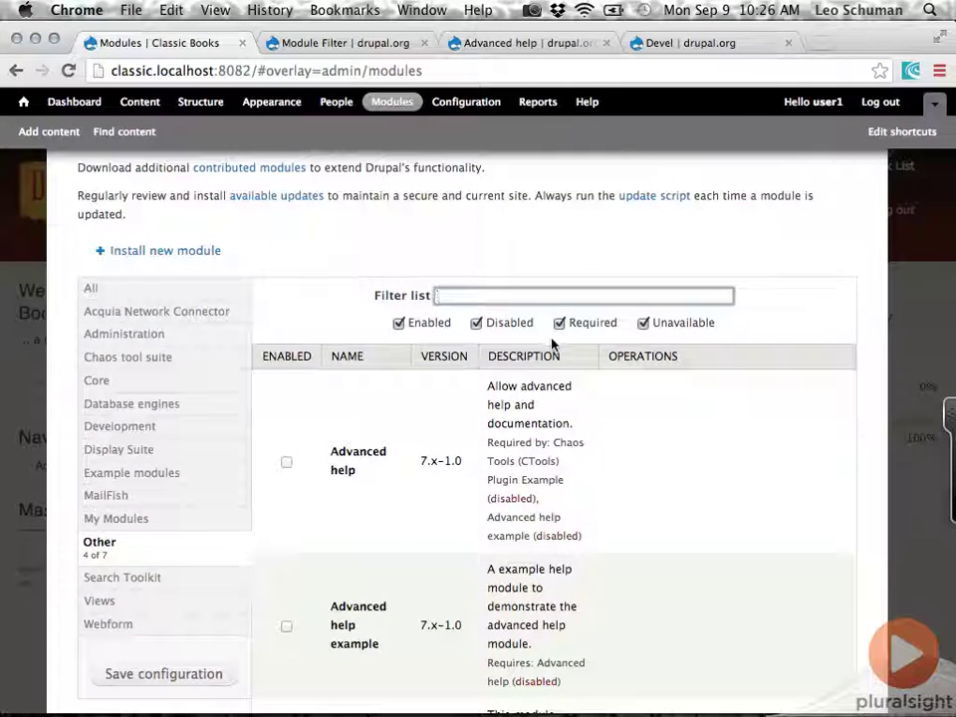
- View the Other category by disabled modules only, by enabled modules only, and with all status filters restored
left_click(561, 323)
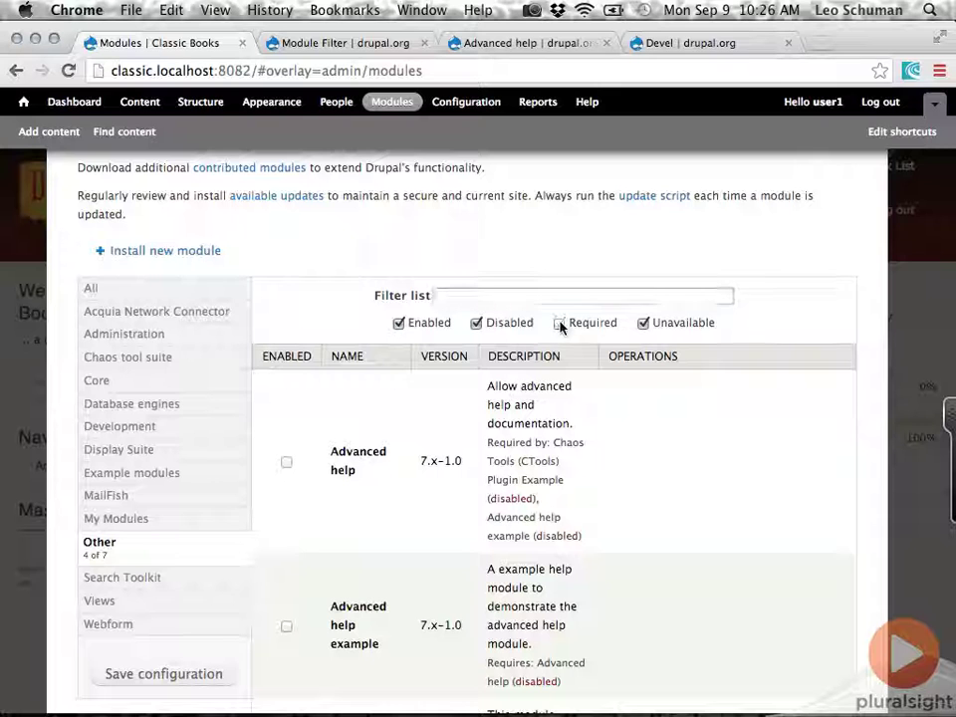
left_click(642, 322)
left_click(399, 324)
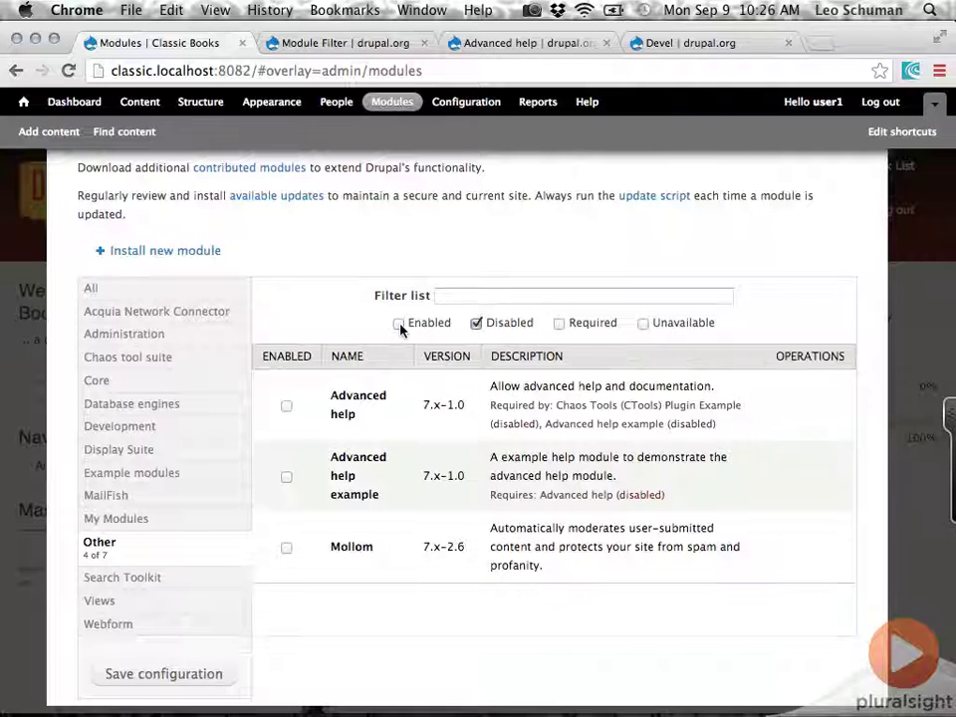
left_click(399, 323)
left_click(476, 323)
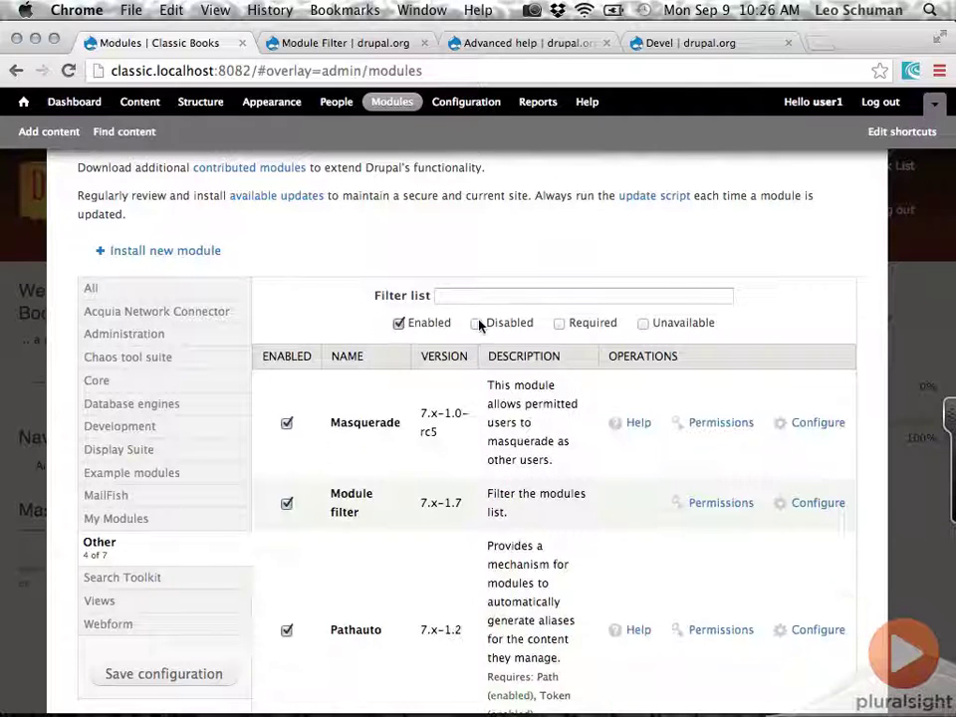
left_click(477, 324)
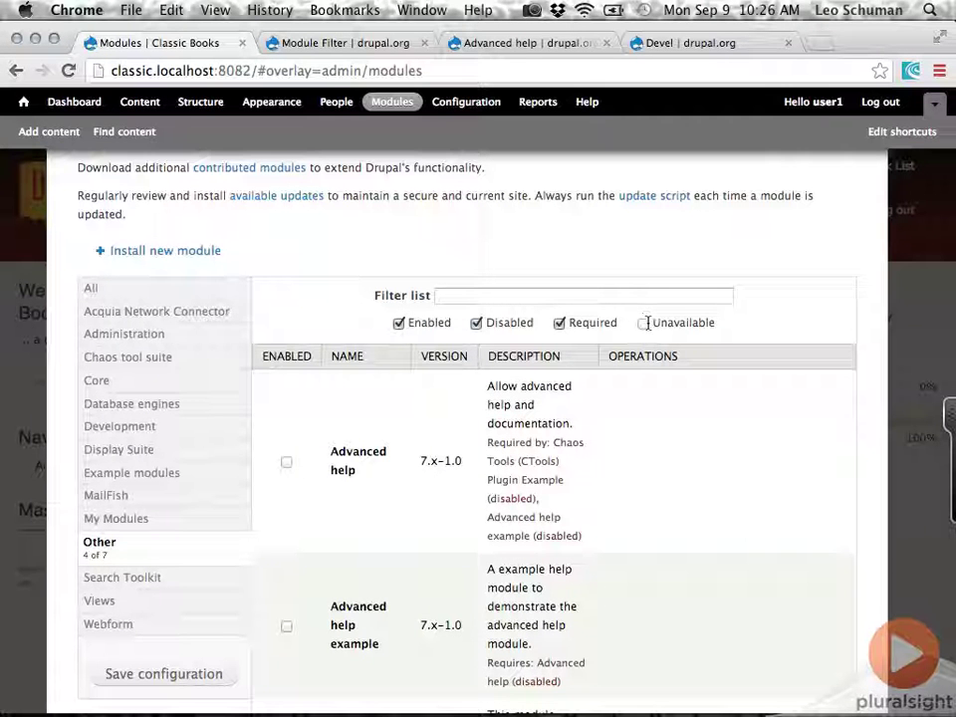
- Filter the modules list by "advanced help", enable the Advanced help module and save the configuration
left_click(621, 293)
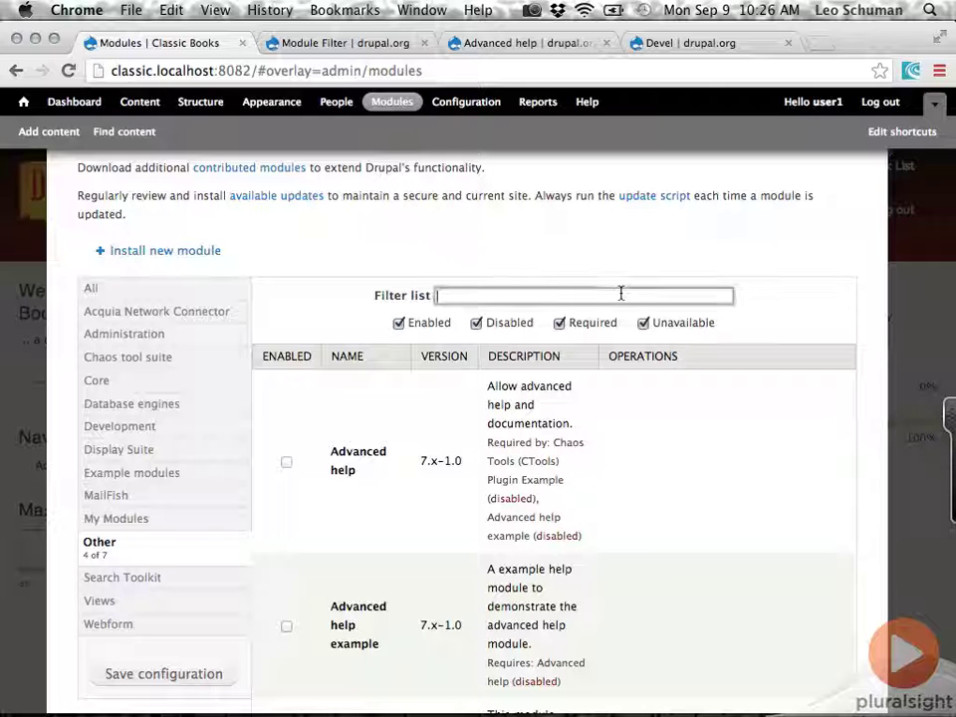
type("advanced help")
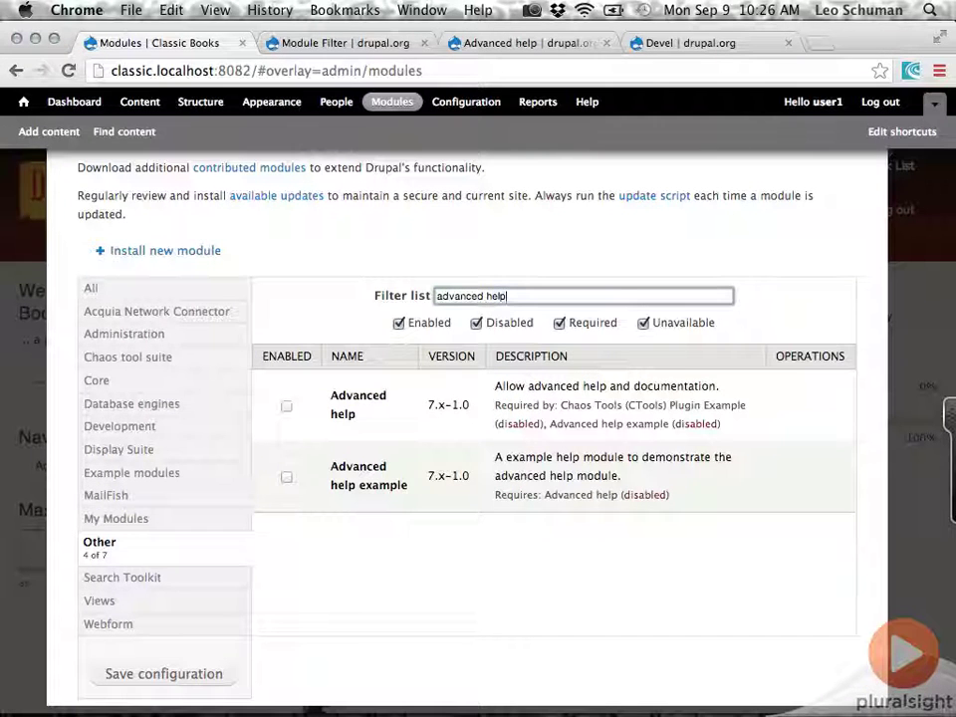
left_click(287, 408)
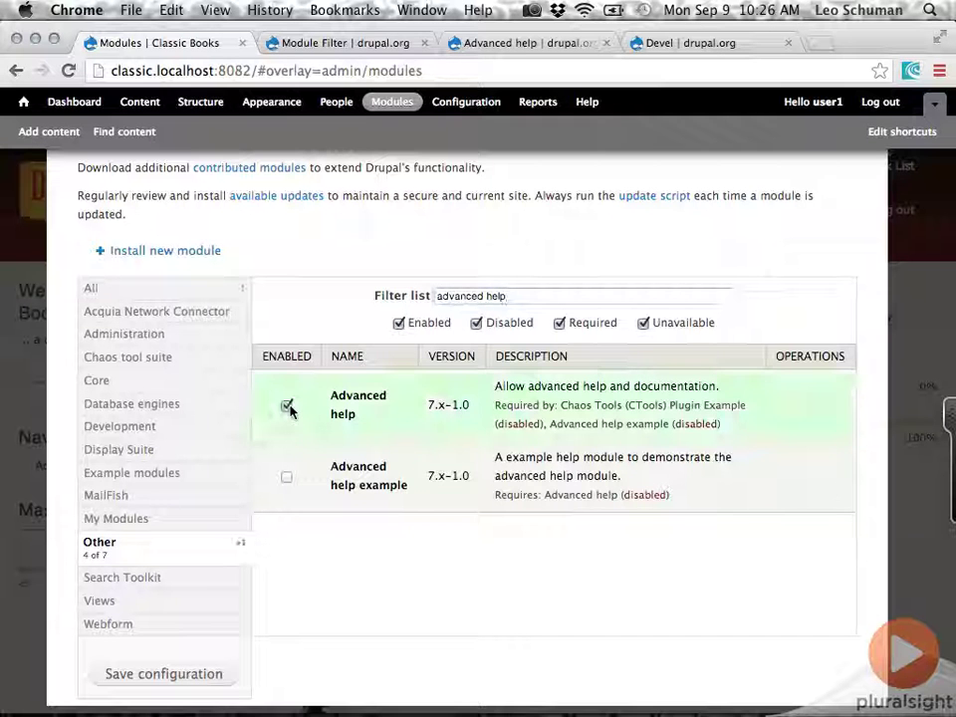
left_click(184, 676)
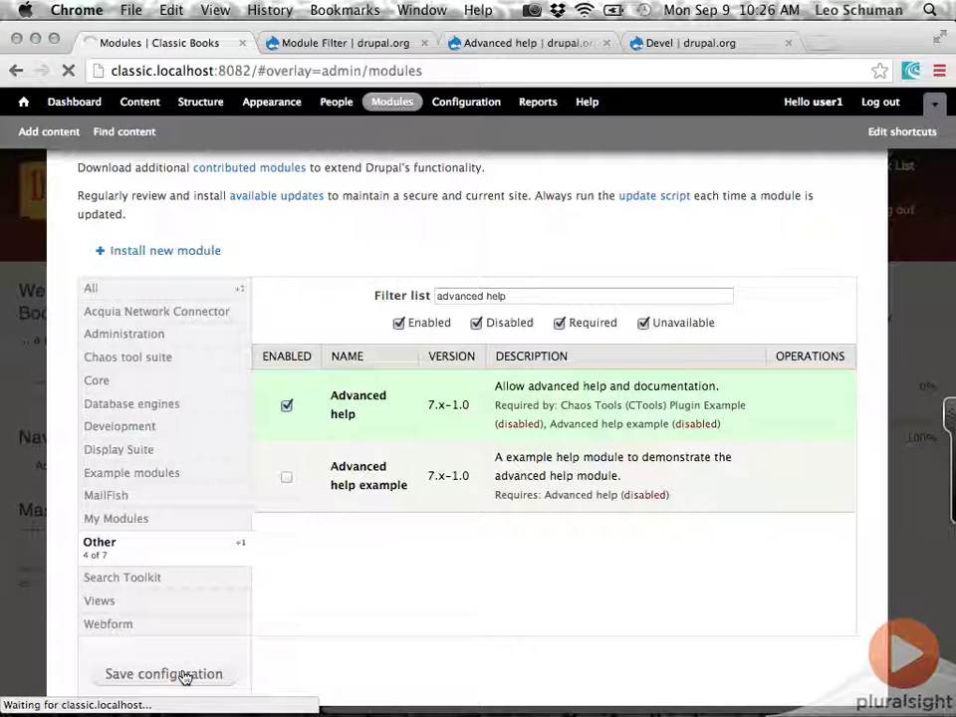
- Filter the modules list by "devel", enable Devel generate and its required Devel module, and save the configuration
scroll(314, 555, "down", 5)
scroll(313, 555, "up", 2)
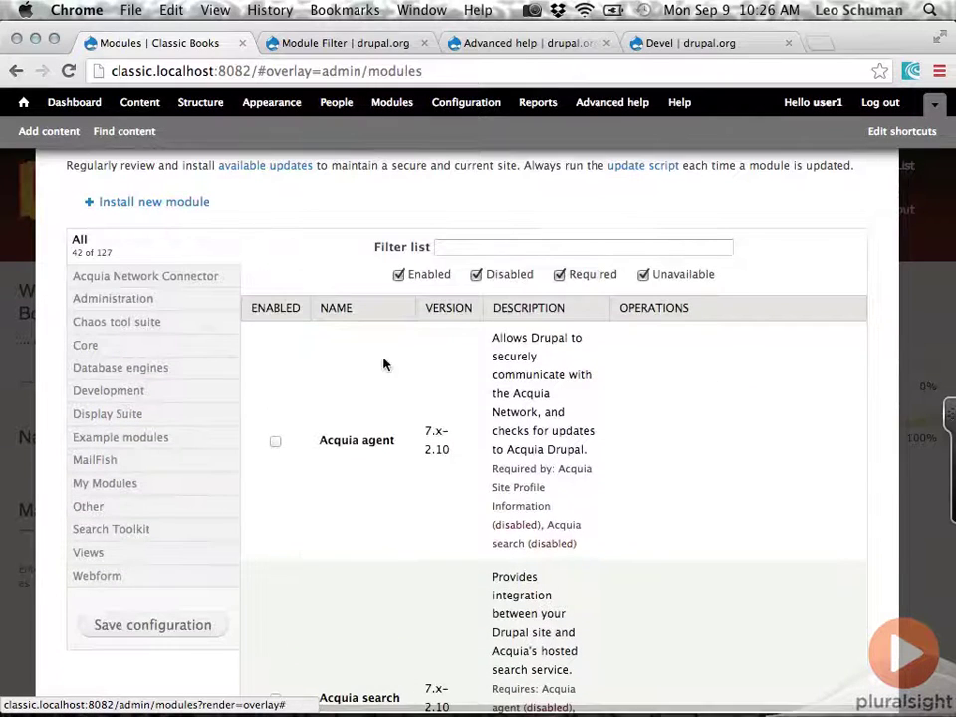
left_click(454, 248)
type("devel")
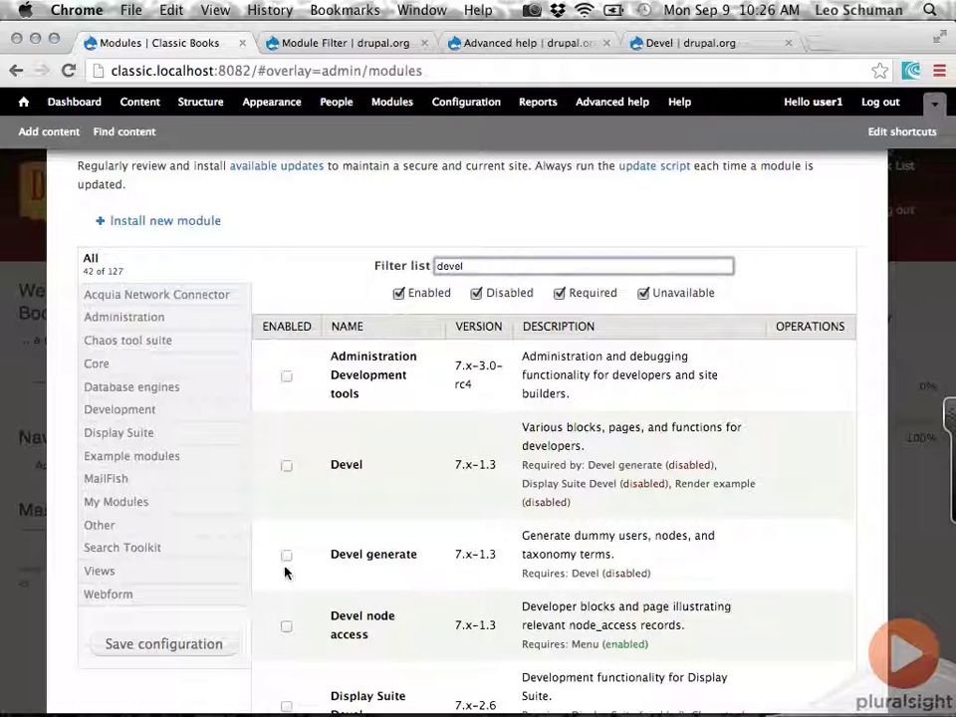
left_click(286, 556)
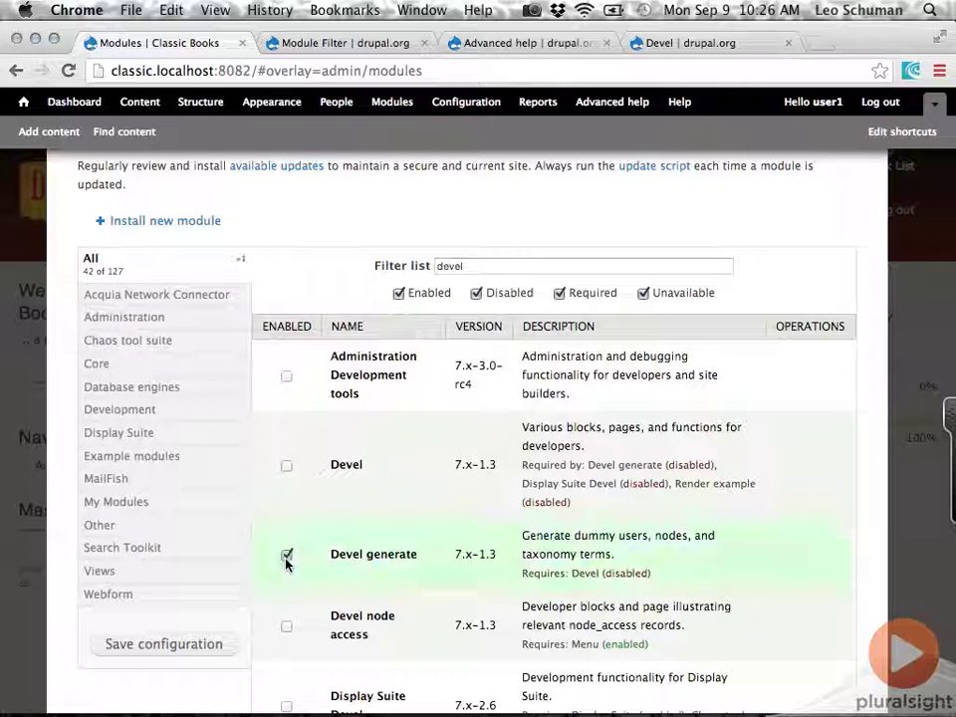
scroll(325, 572, "down", 2)
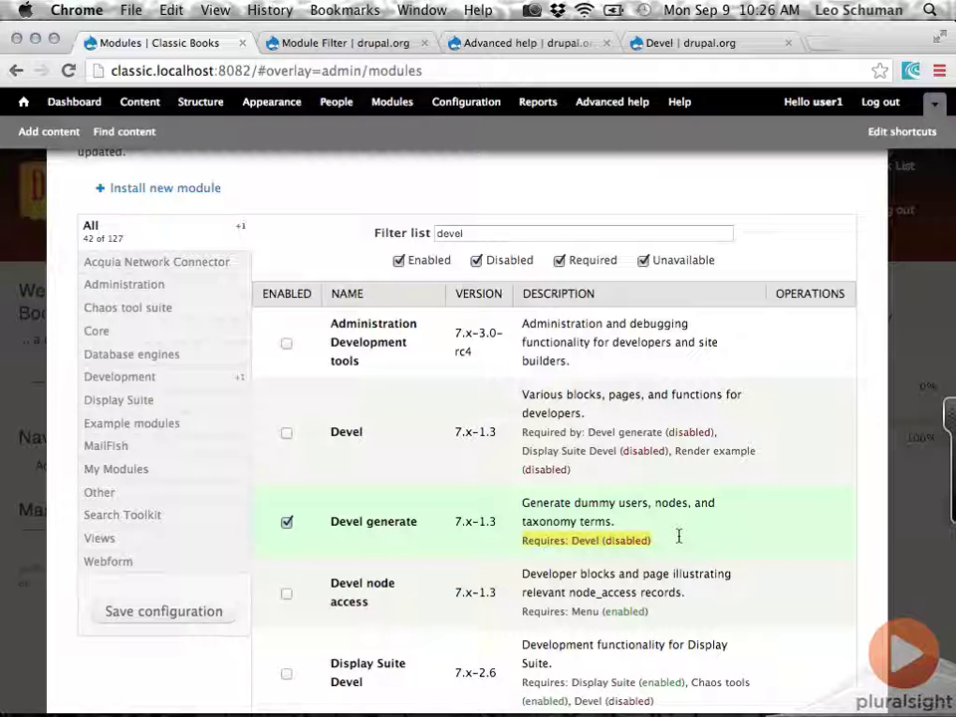
left_click(287, 436)
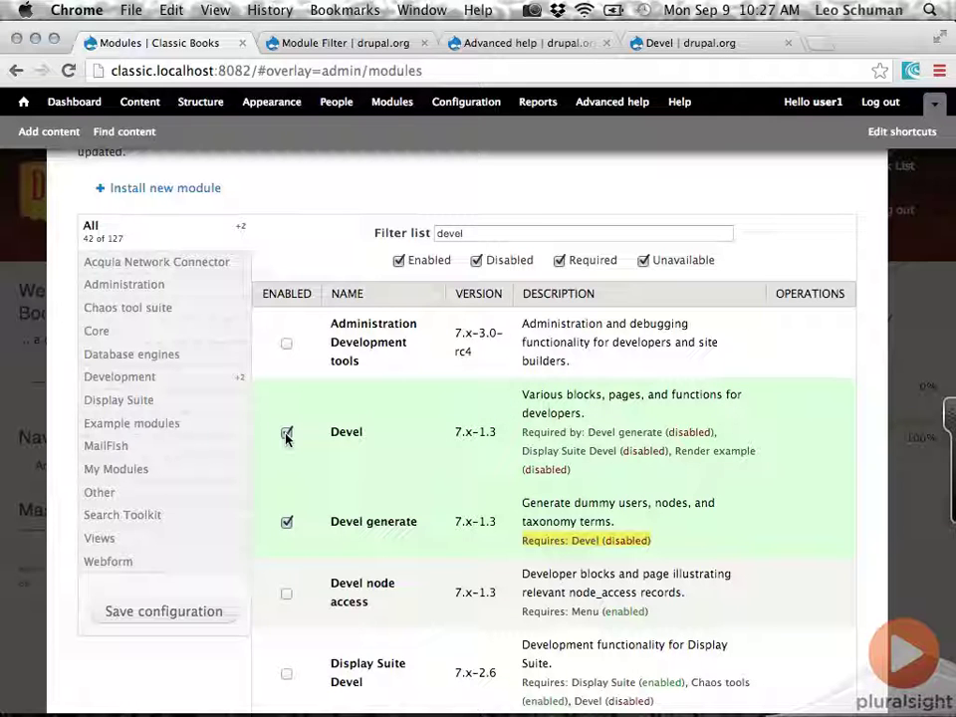
left_click(146, 617)
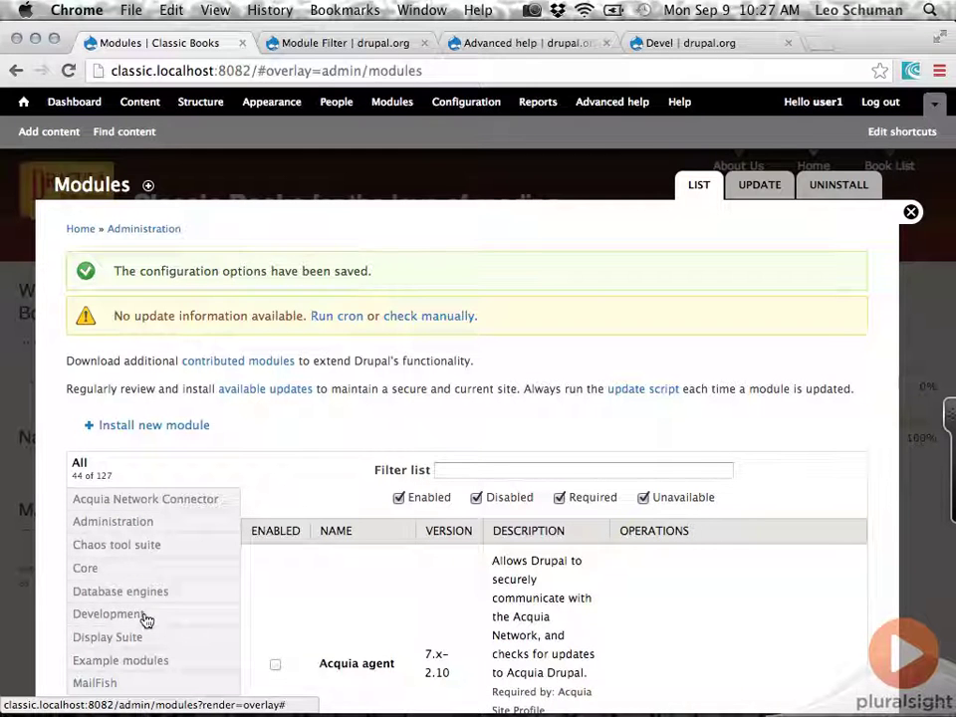
- Open the Advanced help index and look through the Views help topics
left_click(612, 103)
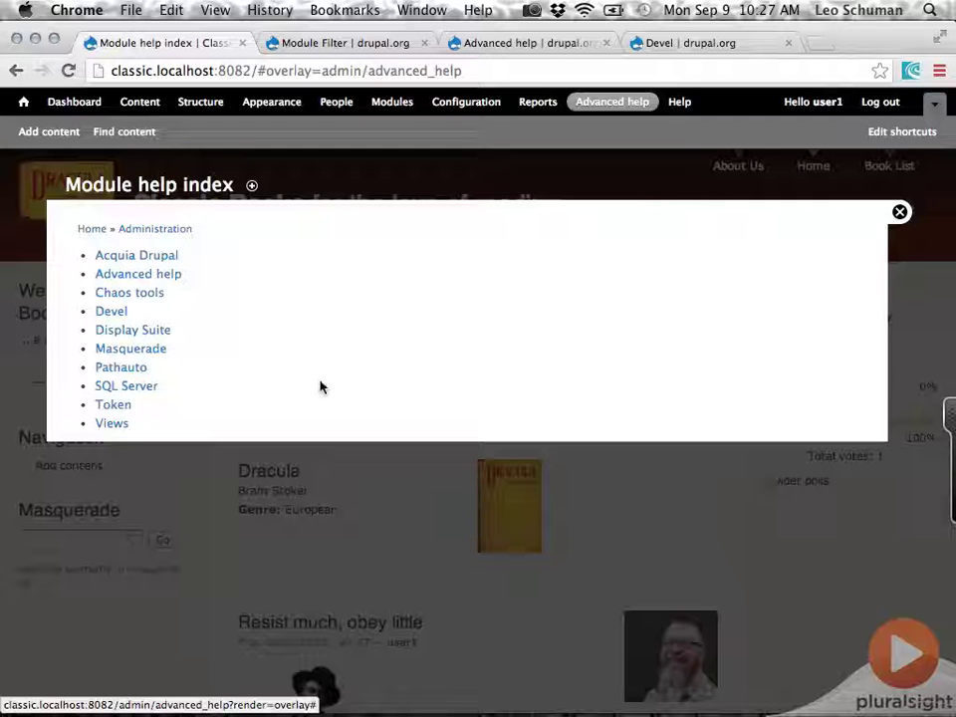
left_click(118, 431)
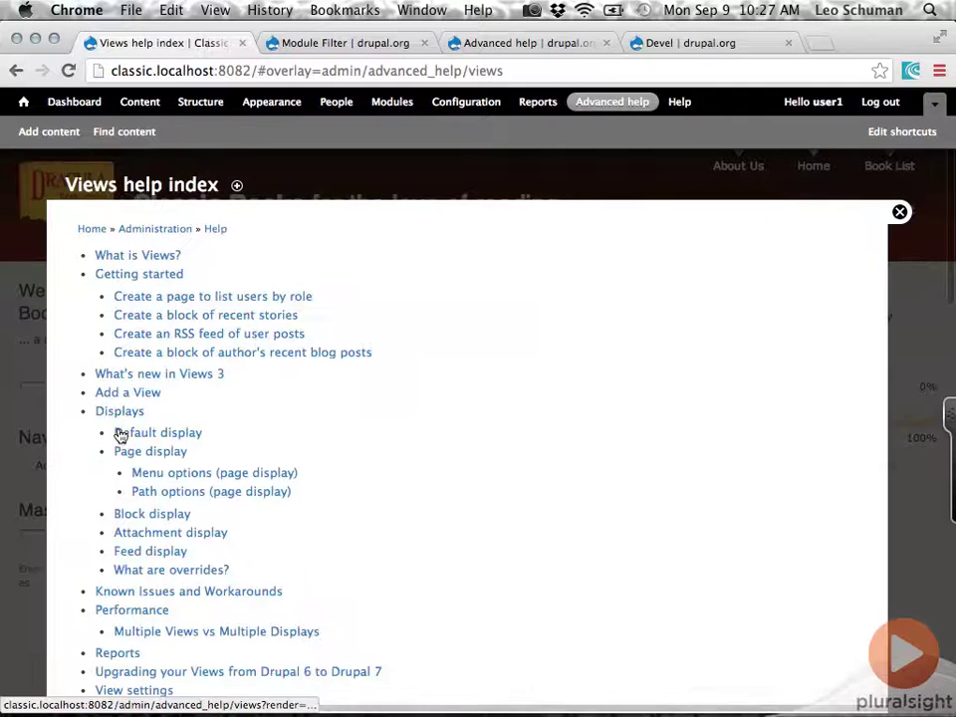
scroll(457, 469, "down", 10)
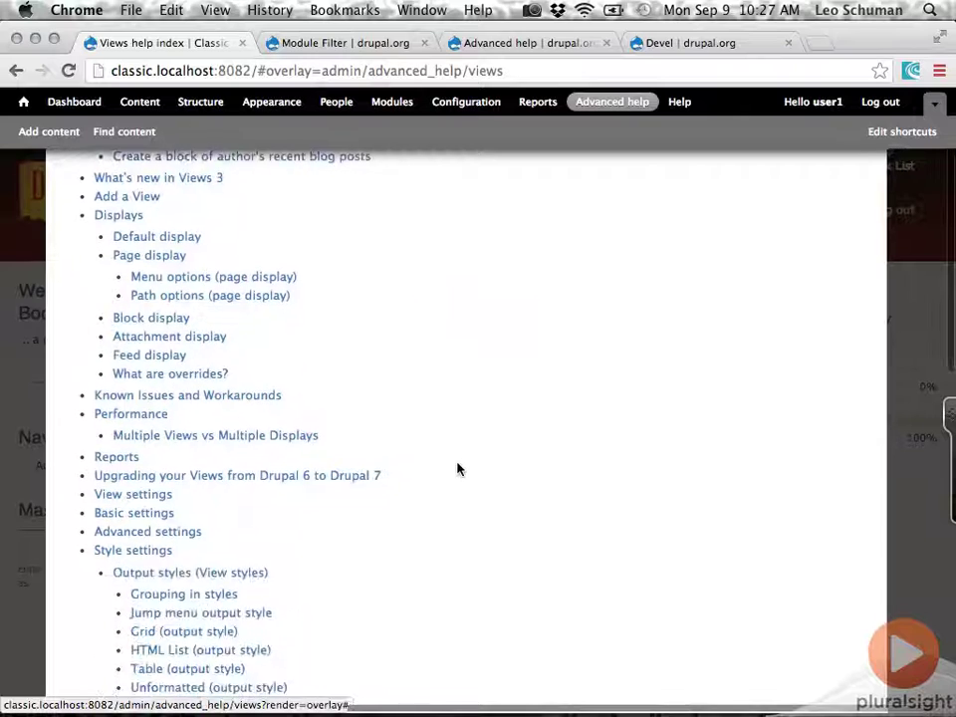
scroll(457, 469, "down", 10)
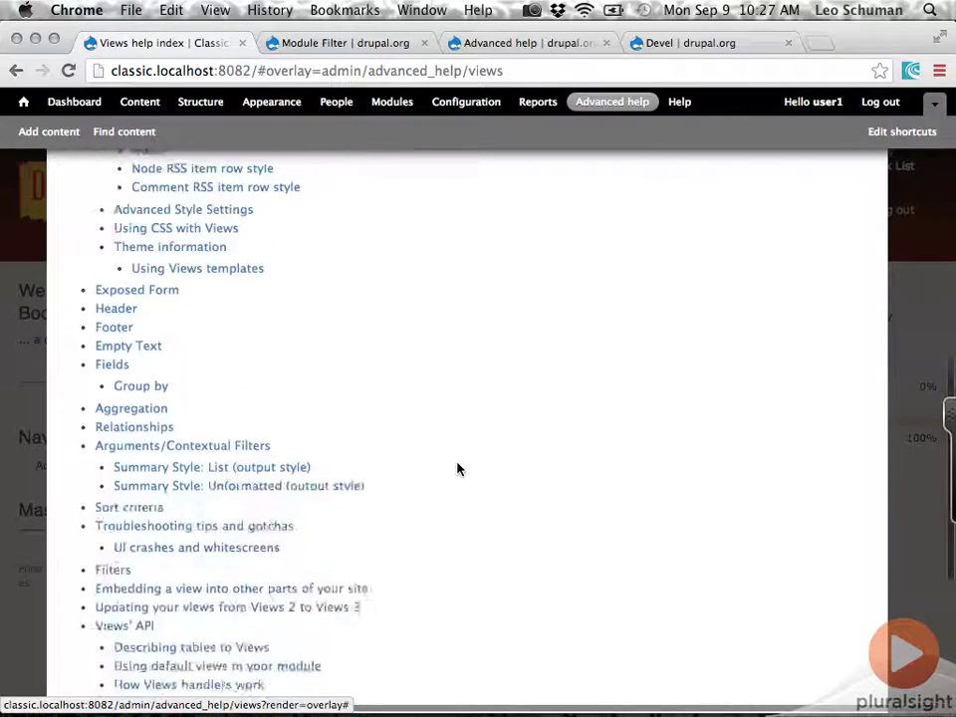
scroll(457, 469, "down", 3)
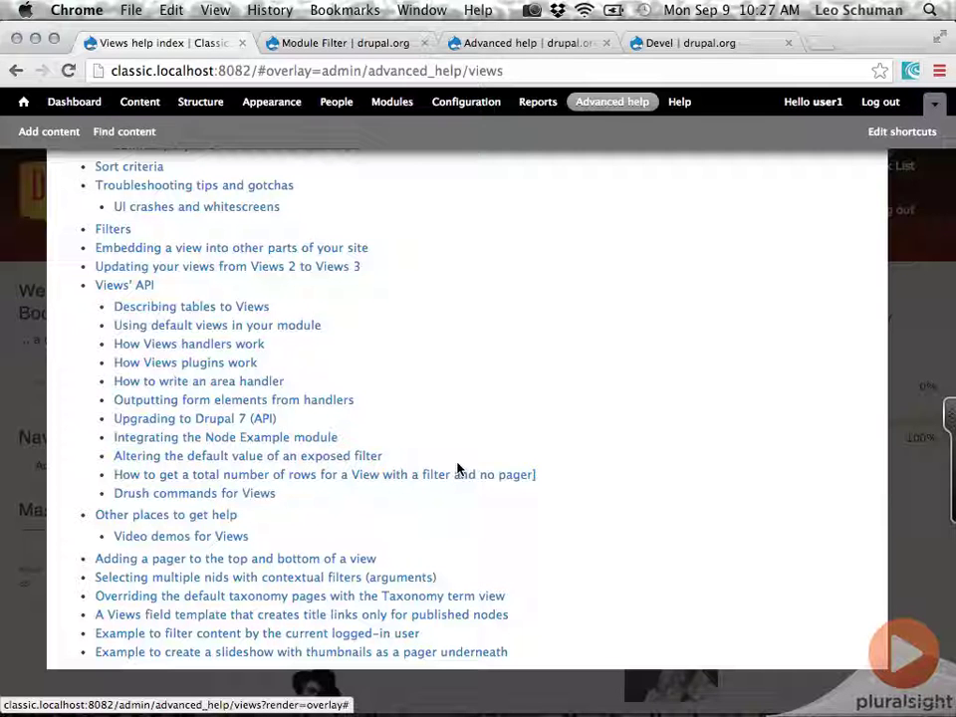
- Open the site's Configuration page and look through the Devel settings and content generation options in the Development section
left_click(459, 108)
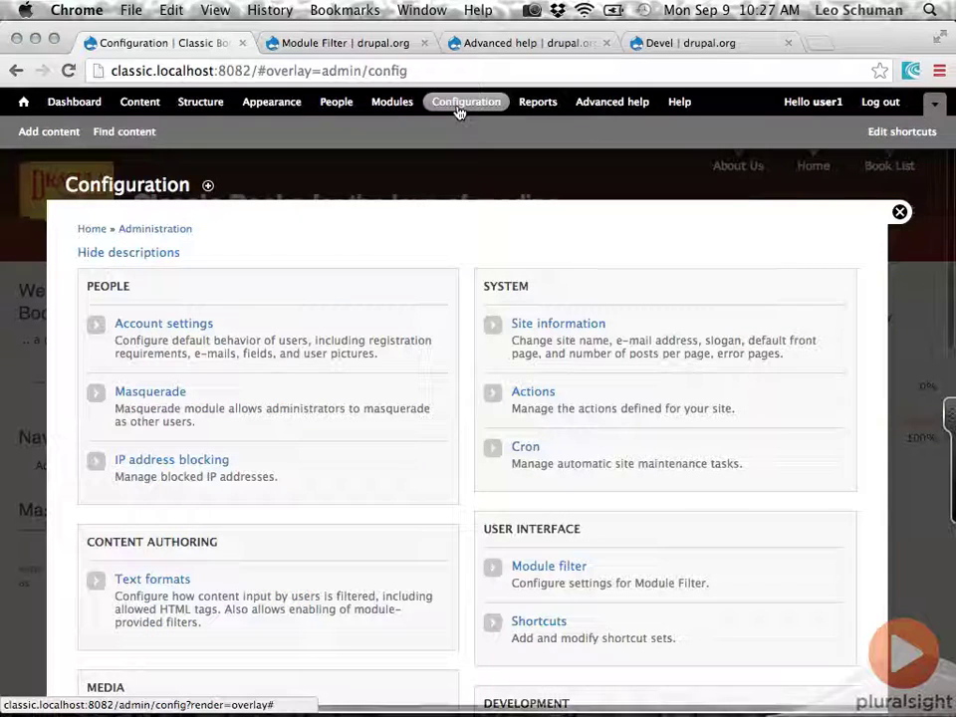
scroll(468, 379, "down", 10)
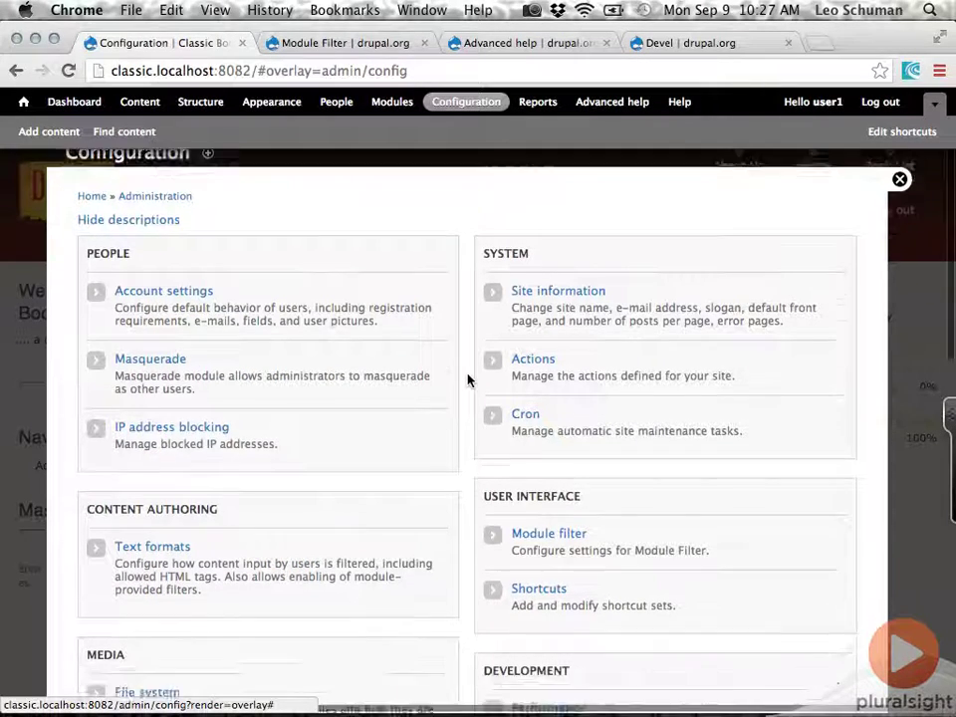
scroll(468, 380, "down", 2)
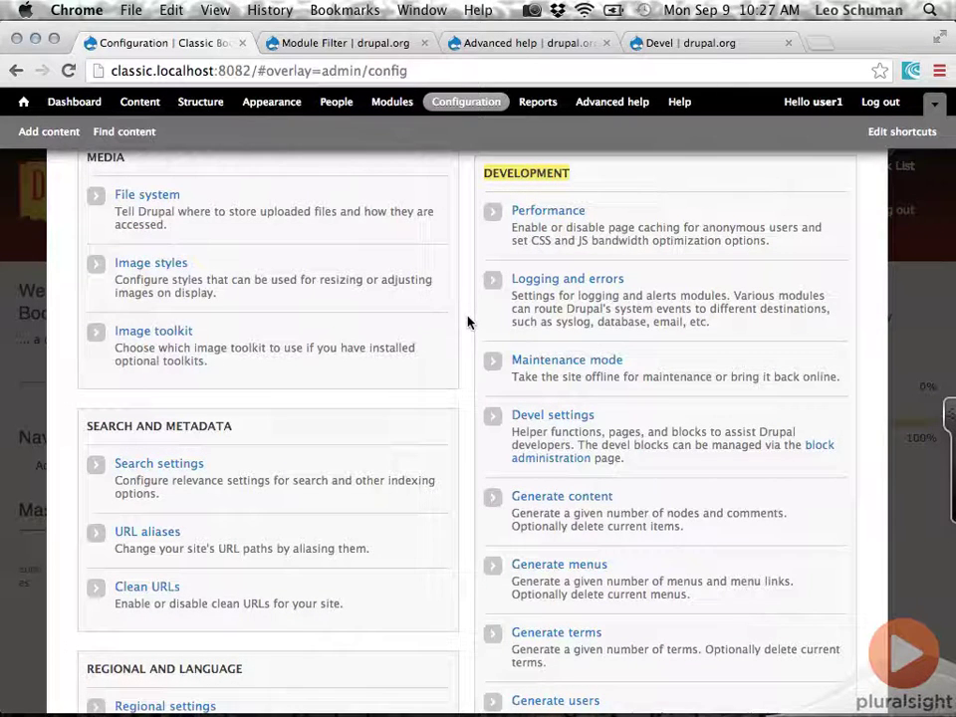
scroll(469, 320, "down", 3)
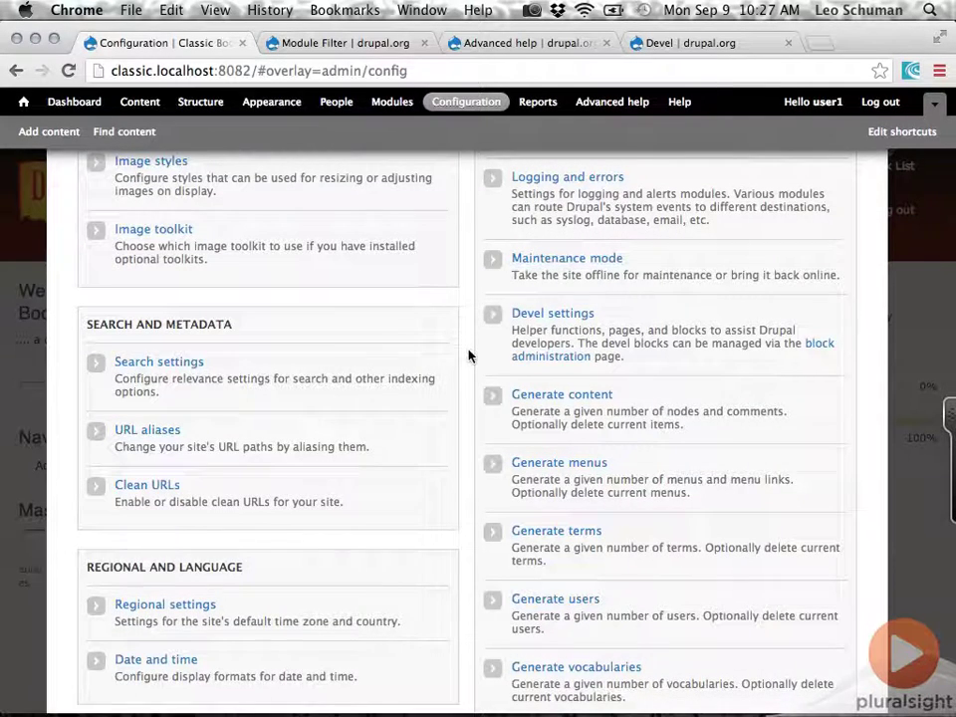
scroll(469, 355, "down", 2)
scroll(469, 356, "down", 2)
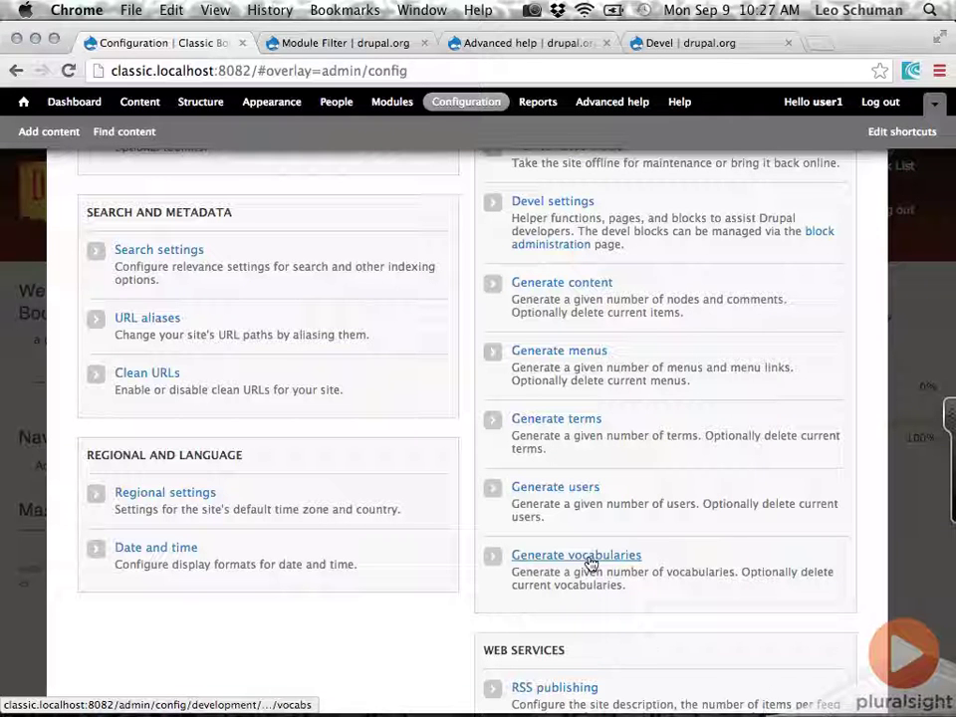
- Open the Generate content form and restrict the content types to Book by deselecting Article and Basic page
left_click(588, 289)
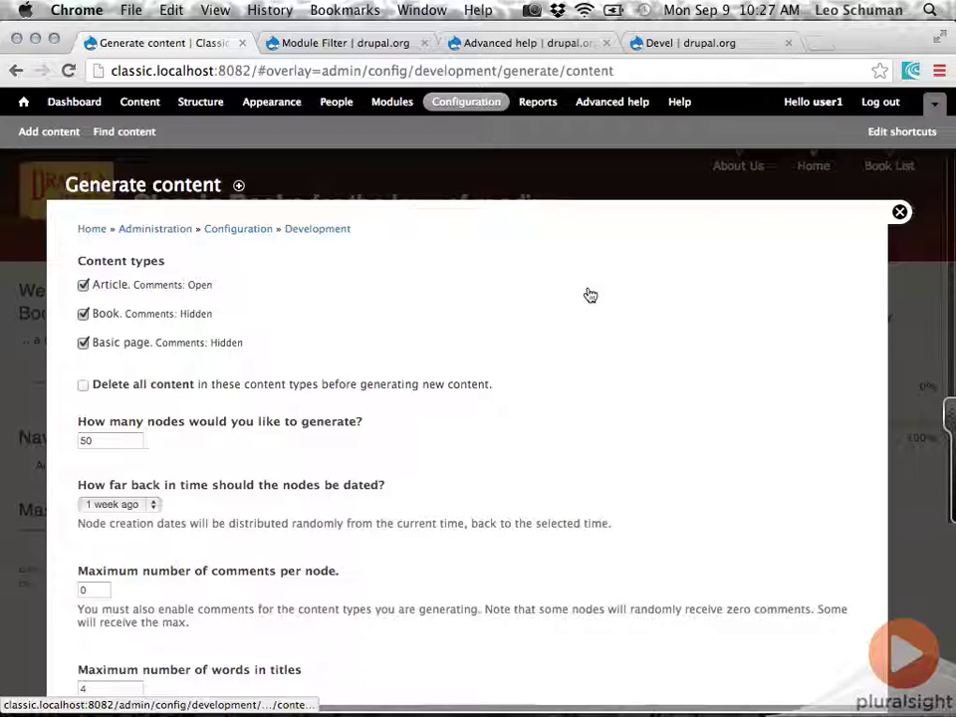
scroll(65, 390, "down", 2)
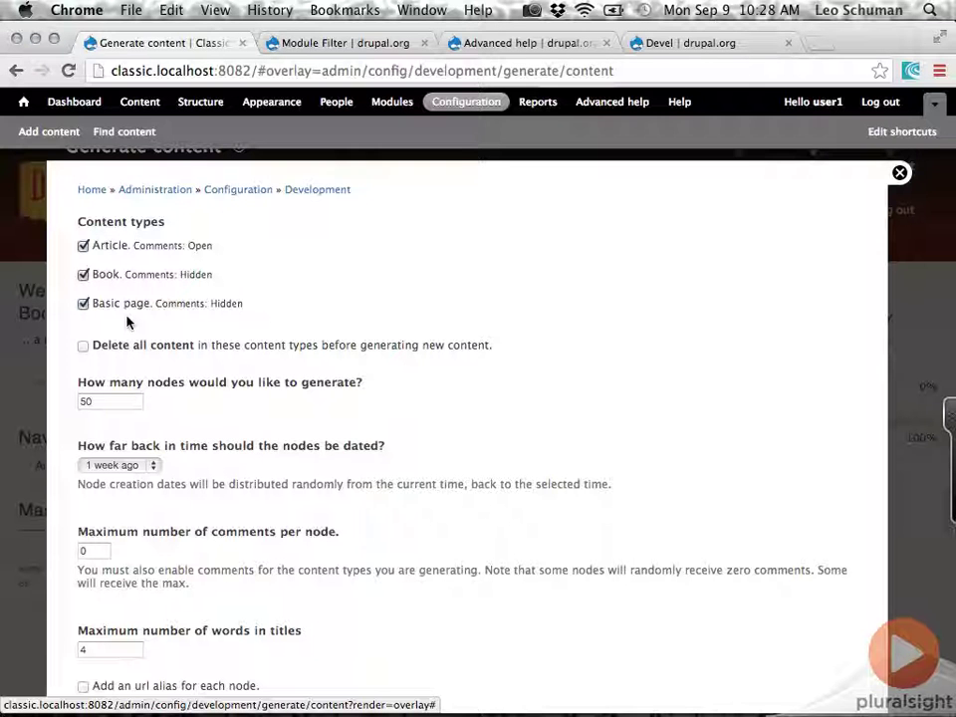
left_click(83, 247)
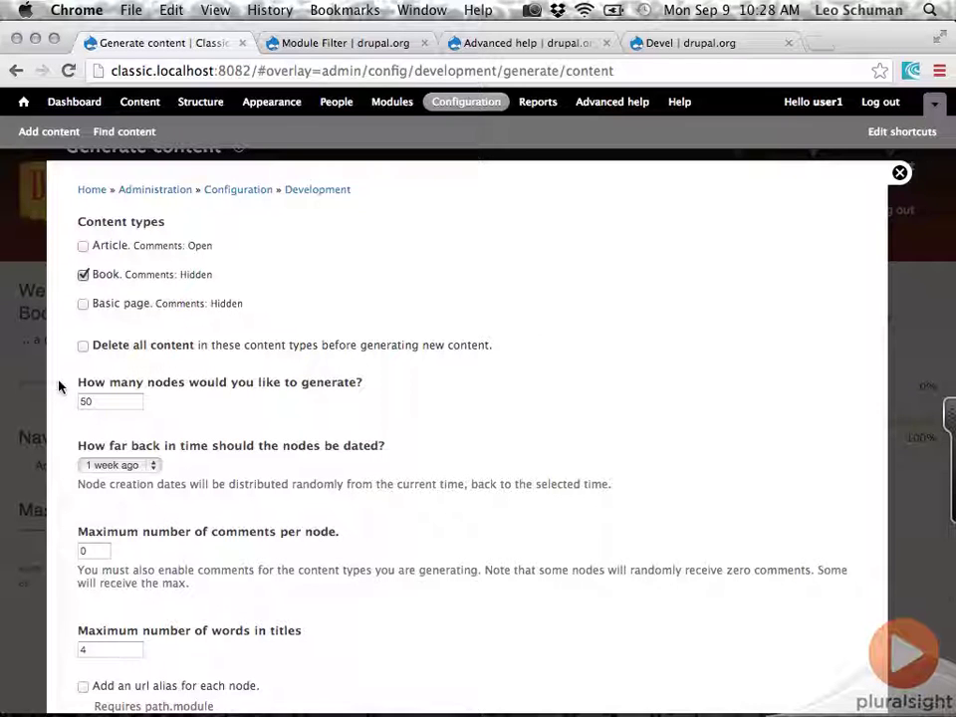
- Set the number of nodes to generate to 20 and date them back to 1 year ago
scroll(58, 386, "down", 3)
double_click(114, 337)
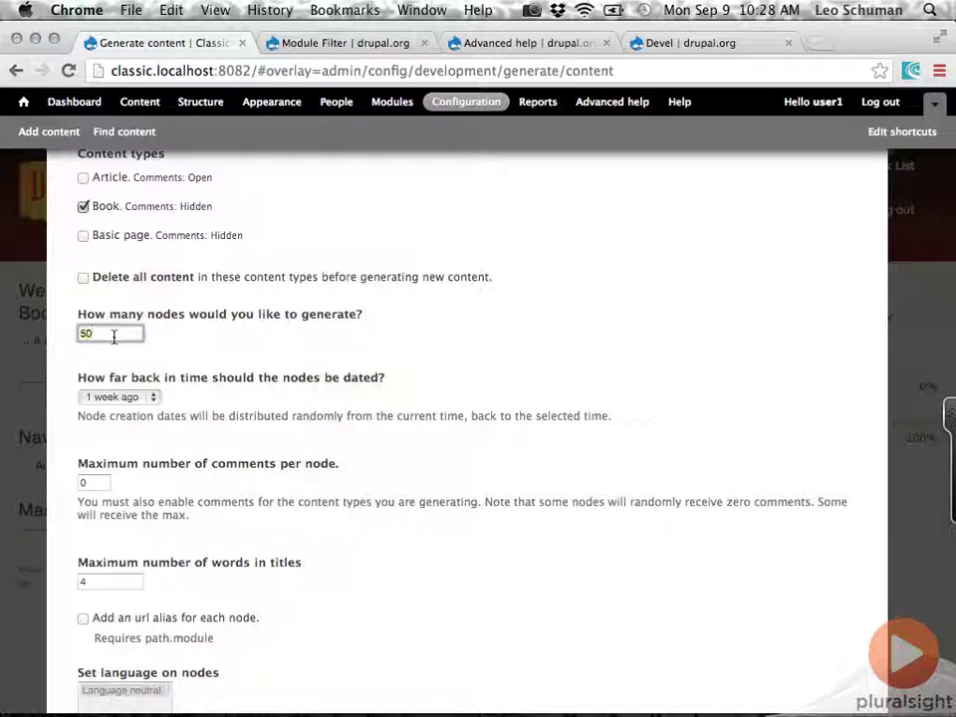
type("20")
key("Tab")
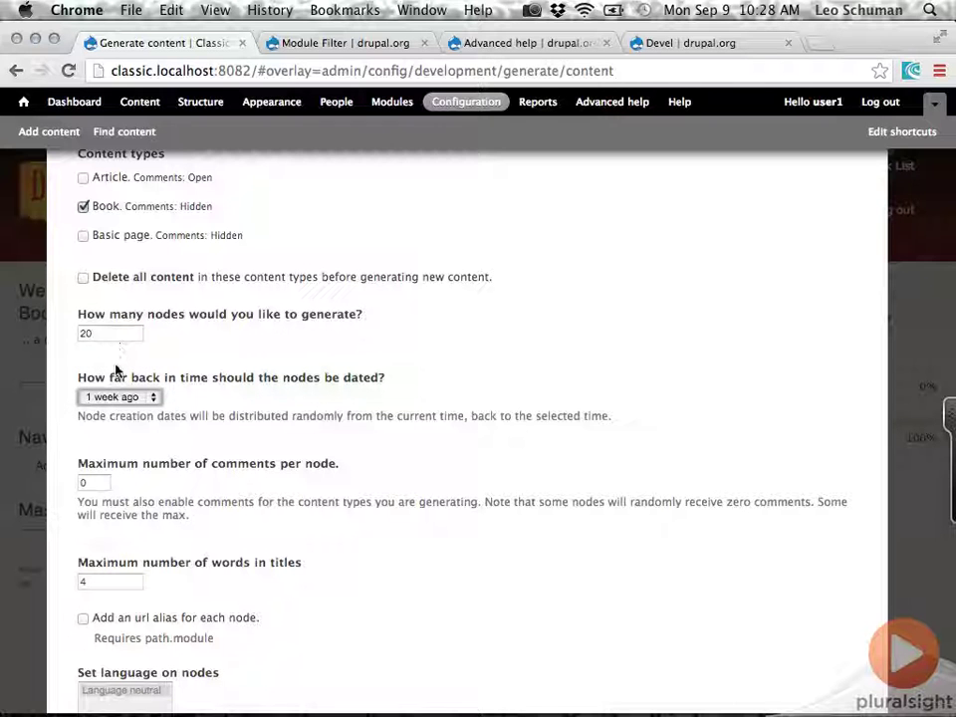
left_click(150, 398)
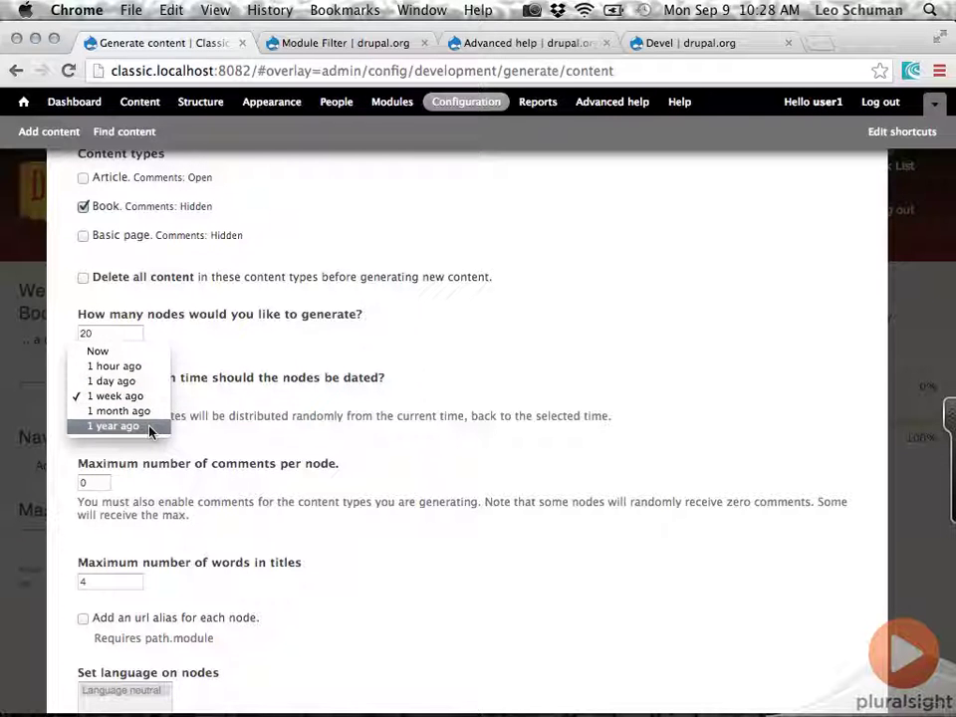
left_click(149, 426)
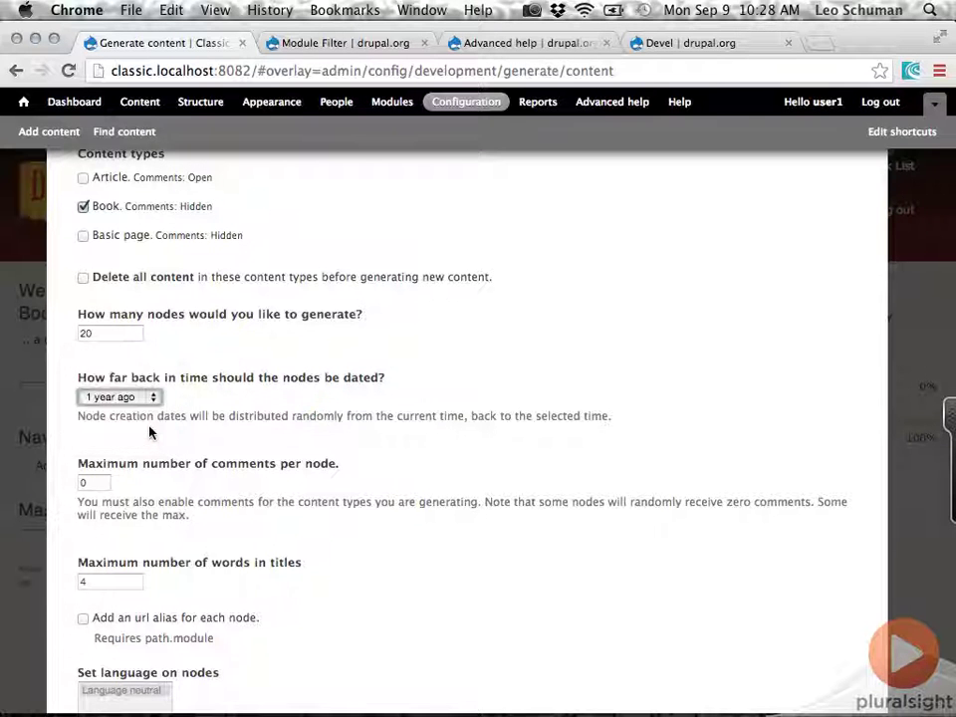
- Review the comment, title length and language options, and generate the Book nodes
scroll(63, 450, "down", 3)
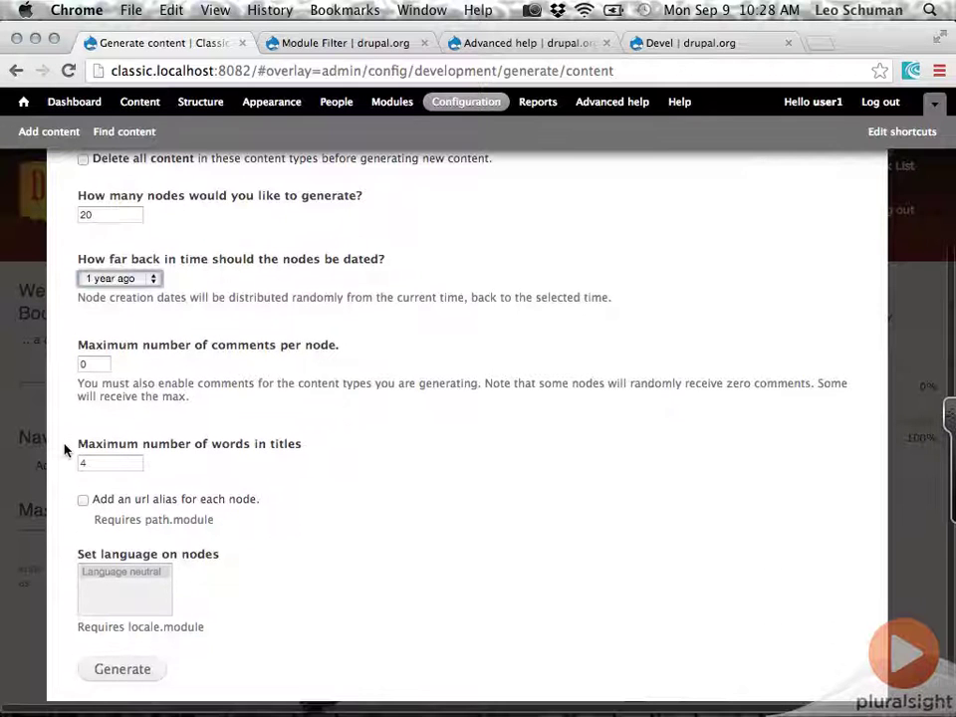
scroll(67, 430, "down", 1)
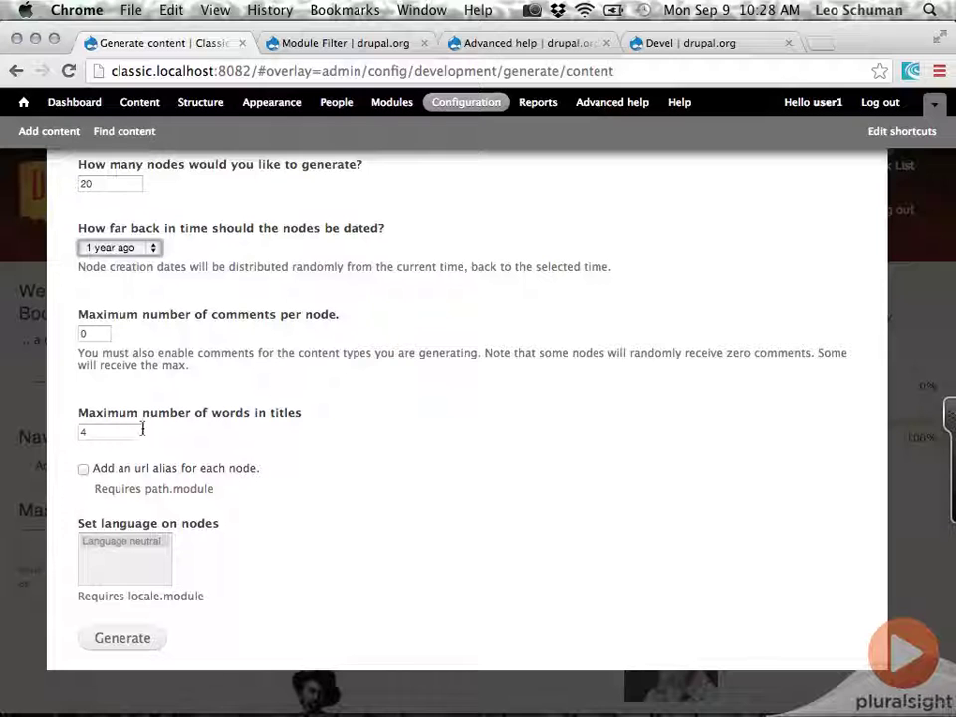
left_click(132, 426)
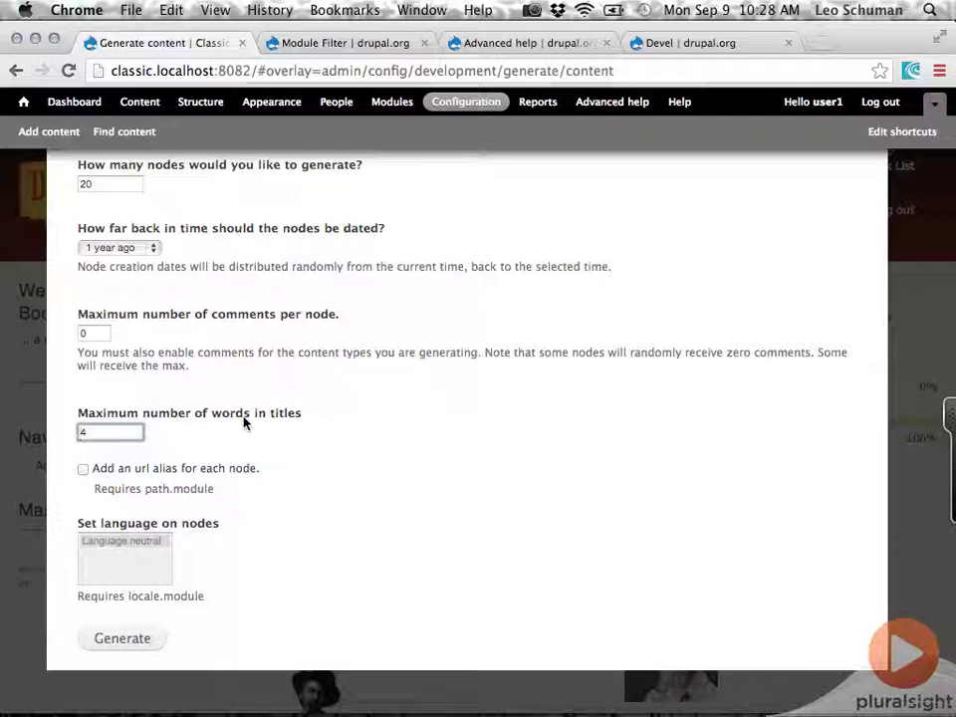
left_click(129, 642)
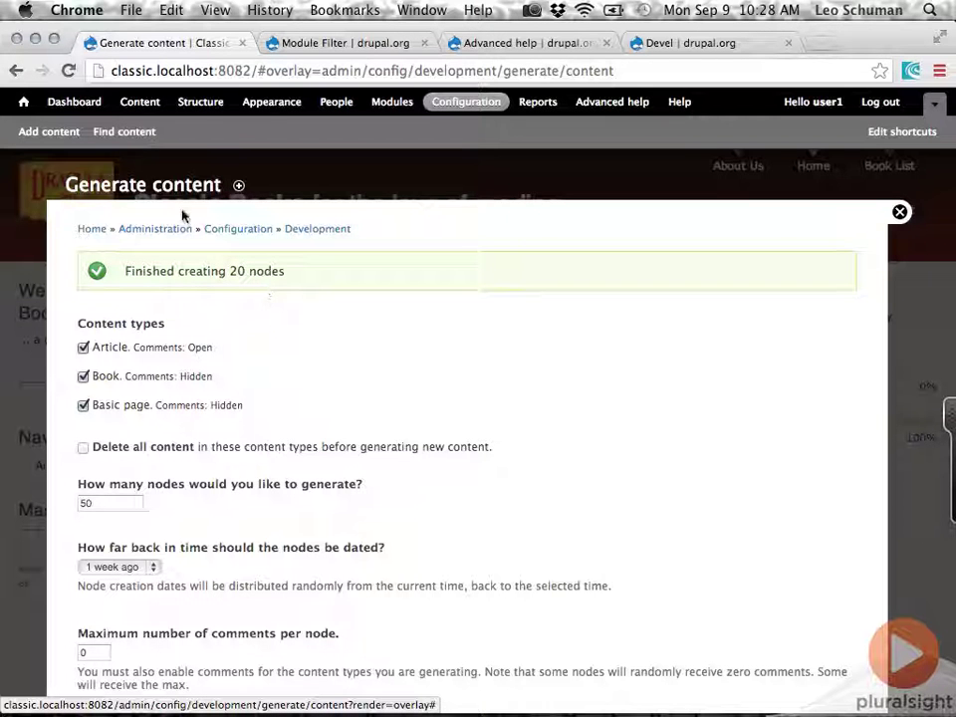
- View the site's Book List page and look through the generated books in the content administration list
left_click(23, 101)
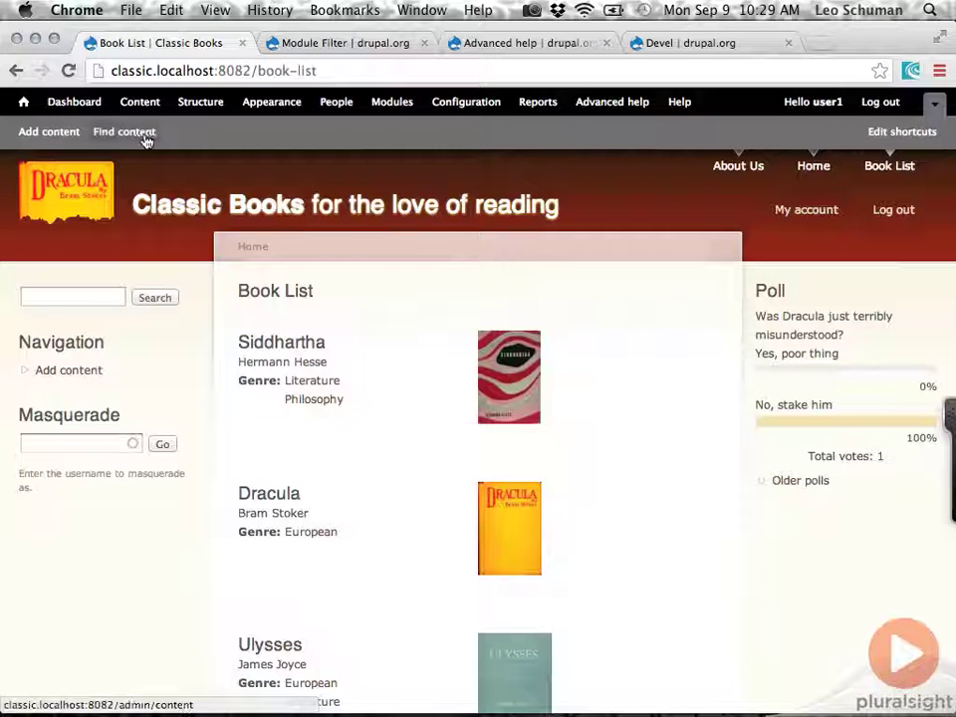
left_click(144, 139)
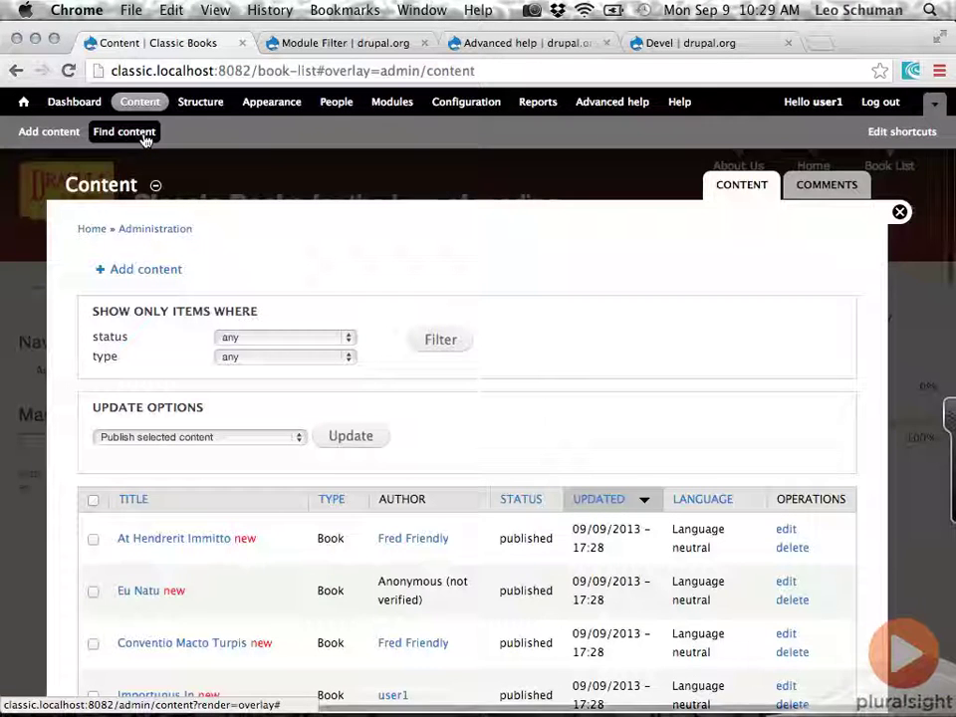
scroll(58, 463, "down", 5)
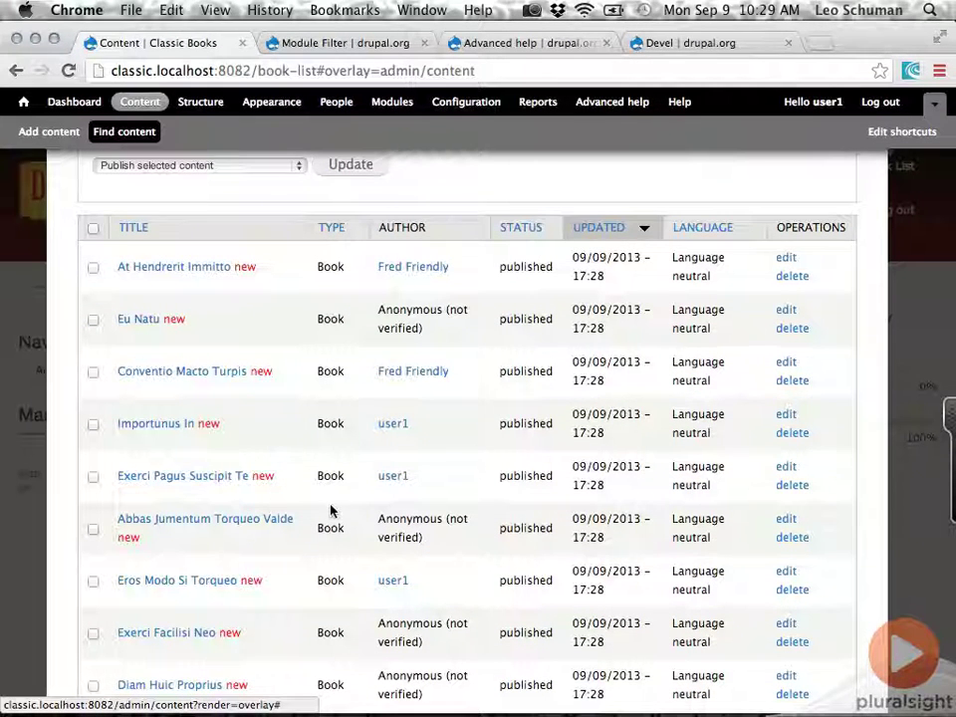
scroll(330, 511, "down", 3)
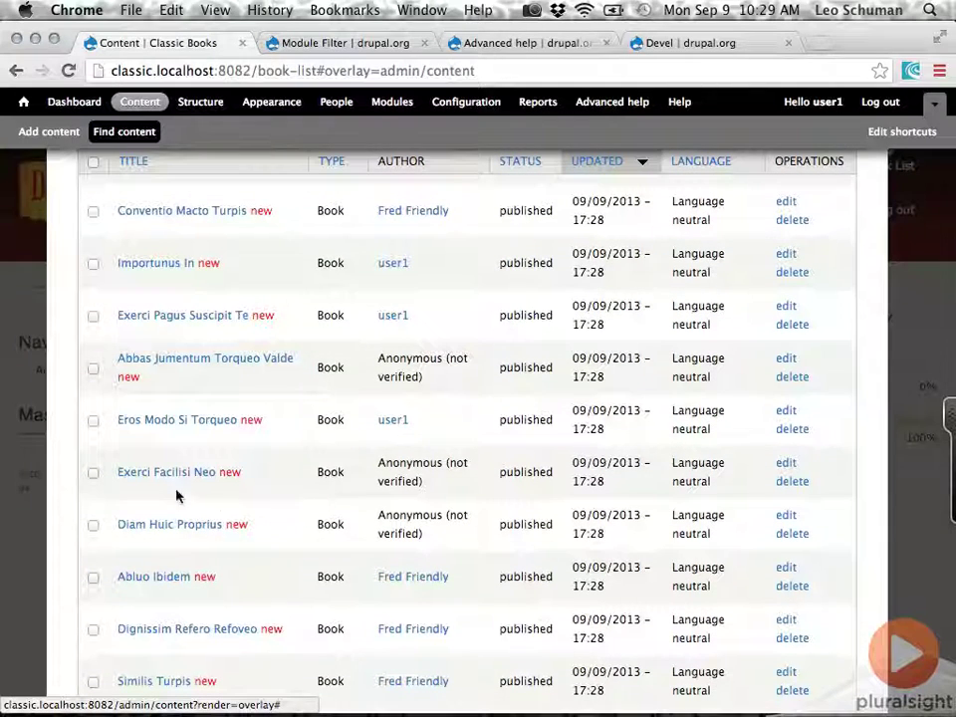
- Open the generated book "Exerci Facilisi Neo" and examine its image, genre and body text
left_click(194, 480)
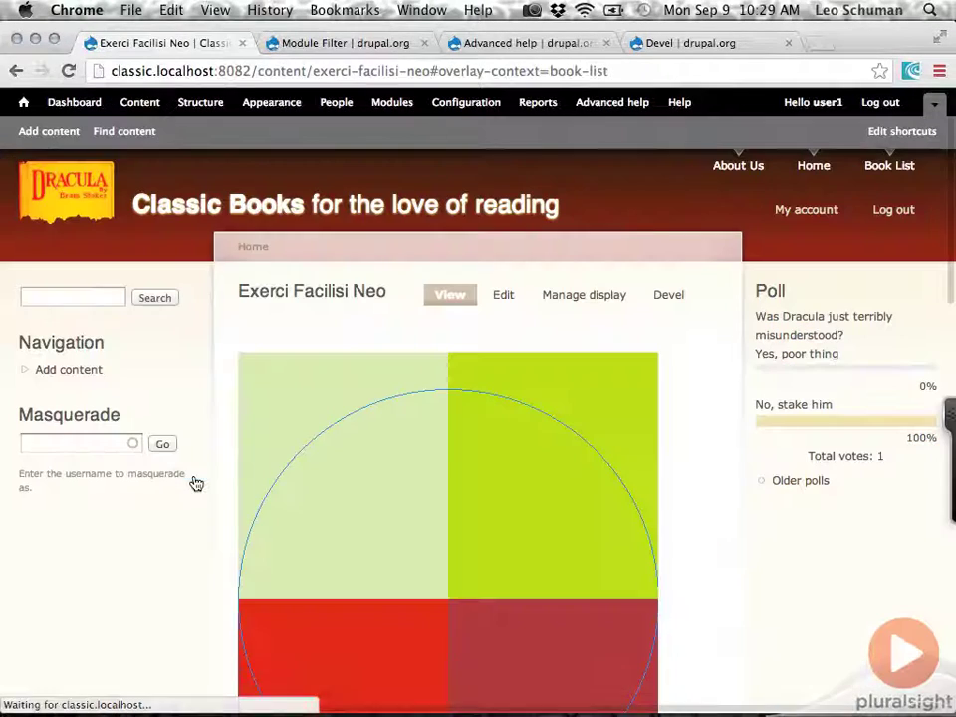
scroll(230, 518, "down", 5)
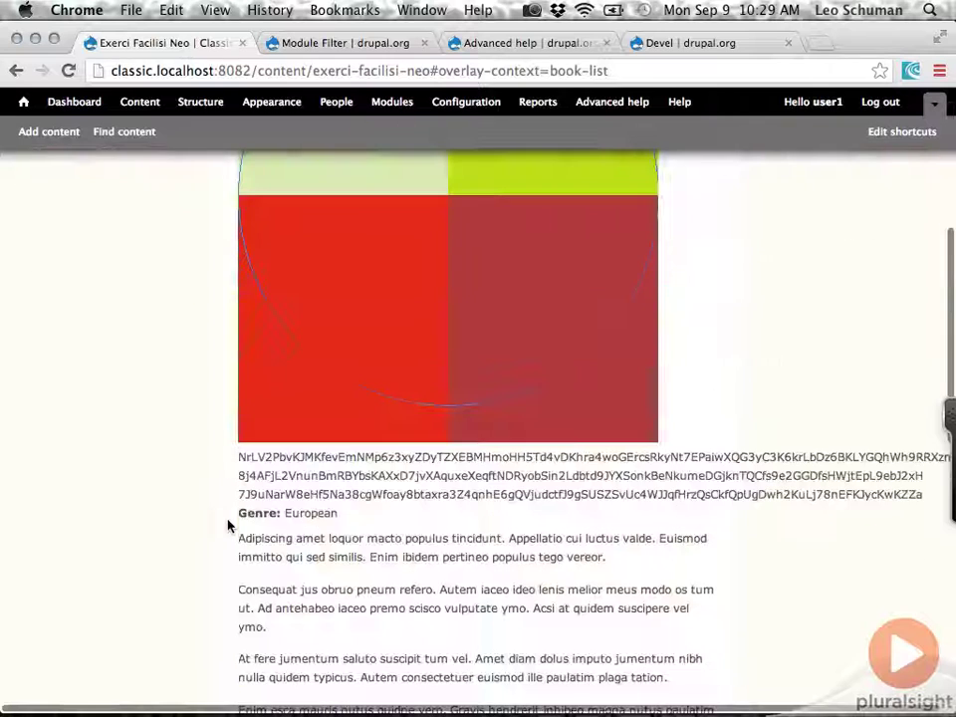
scroll(227, 526, "up", 5)
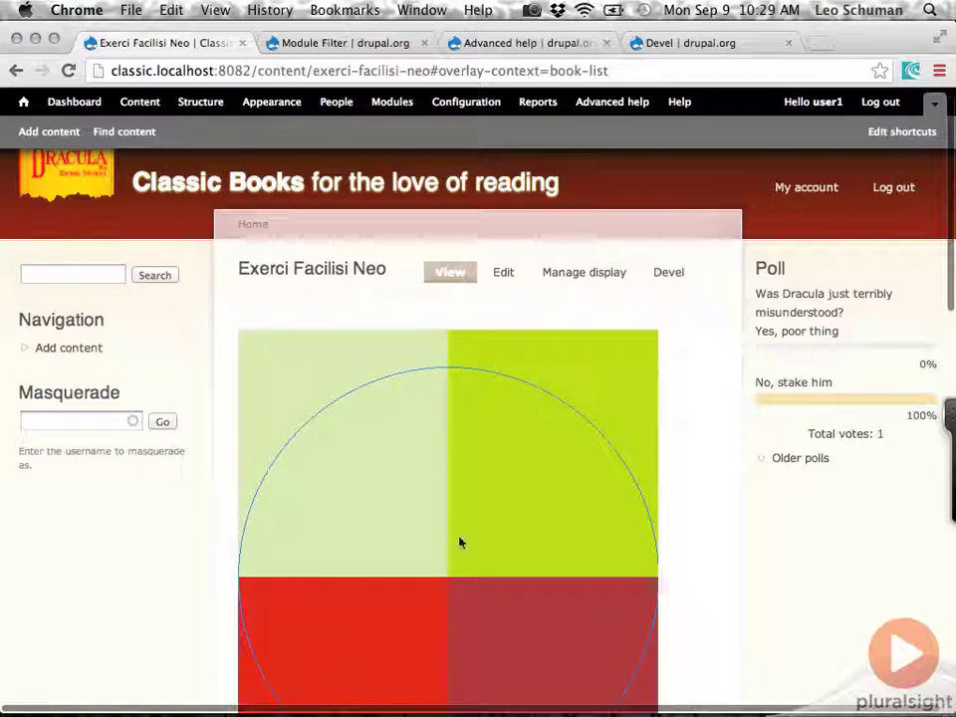